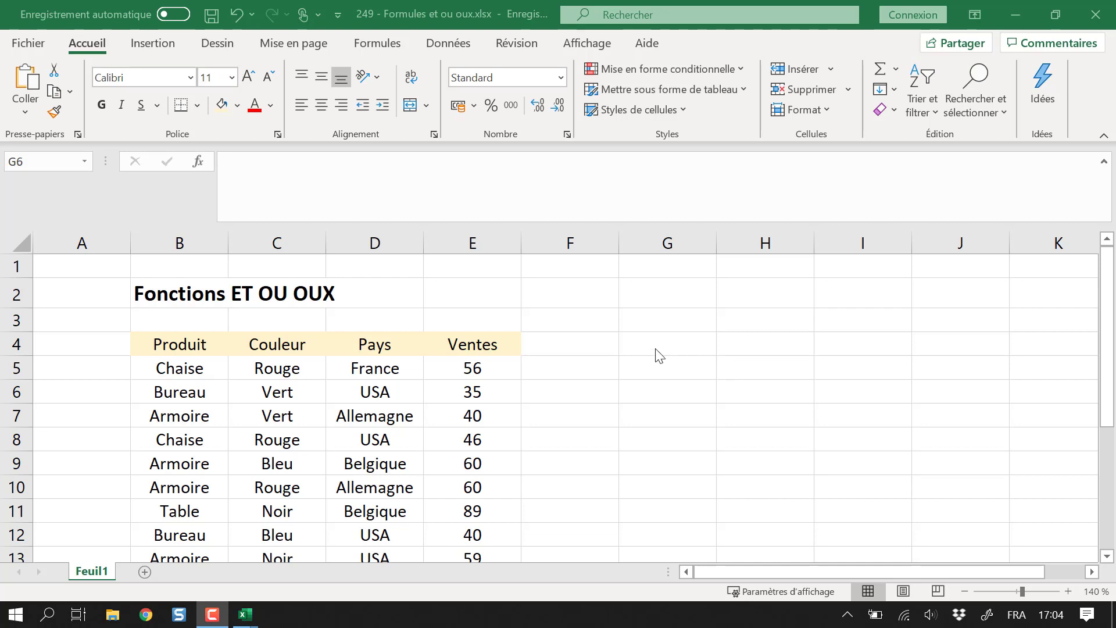
click(548, 379)
click(578, 356)
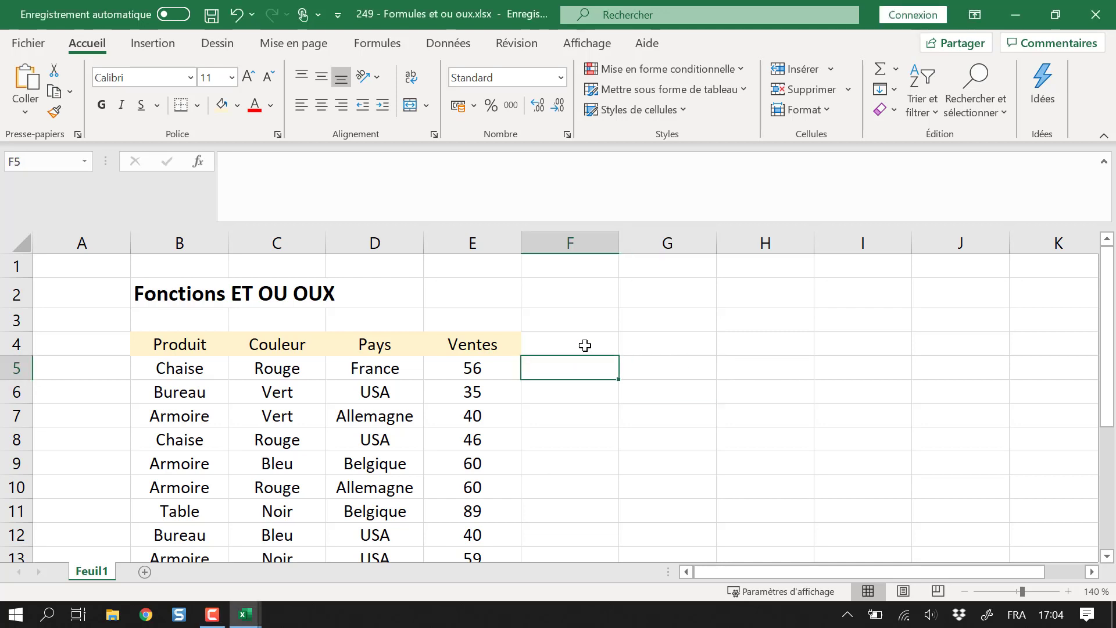
key(Right)
key(Left)
click(248, 299)
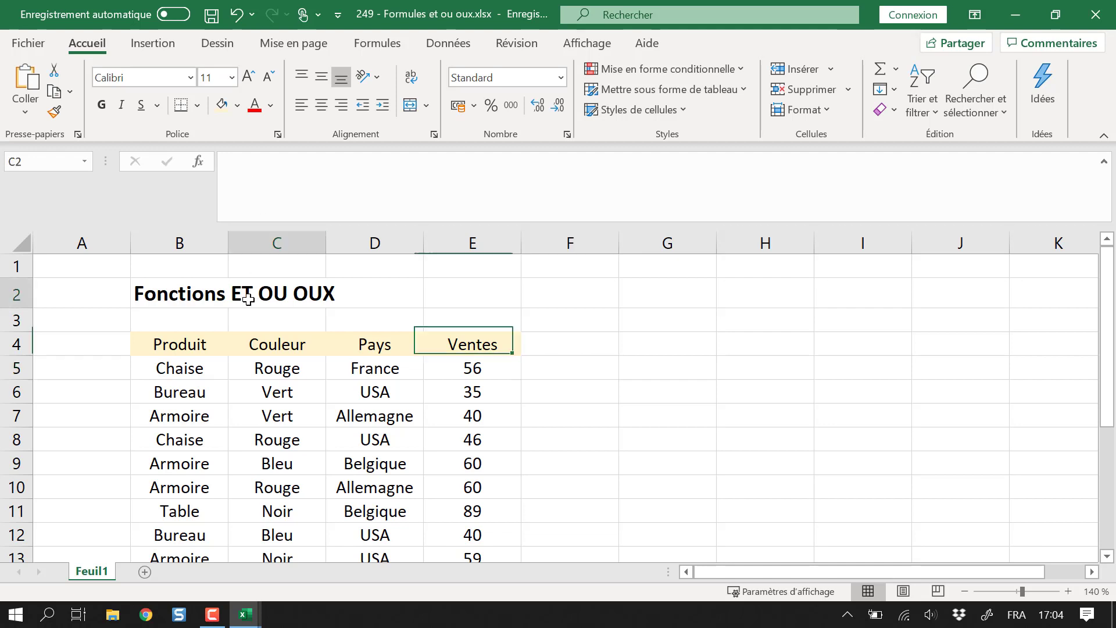
click(596, 366)
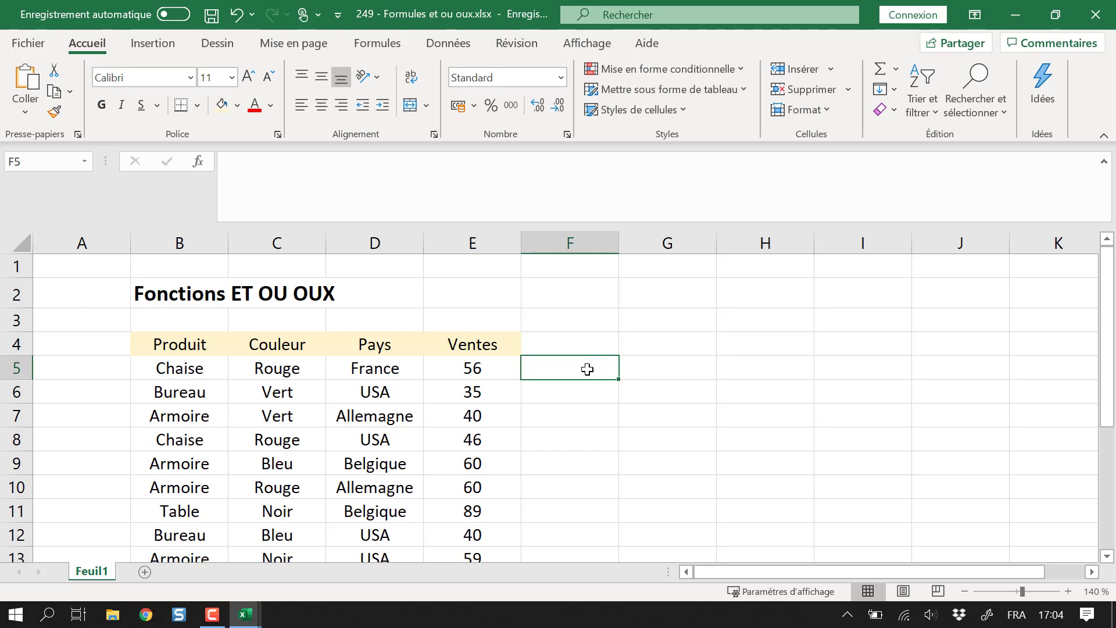
drag(177, 367, 544, 370)
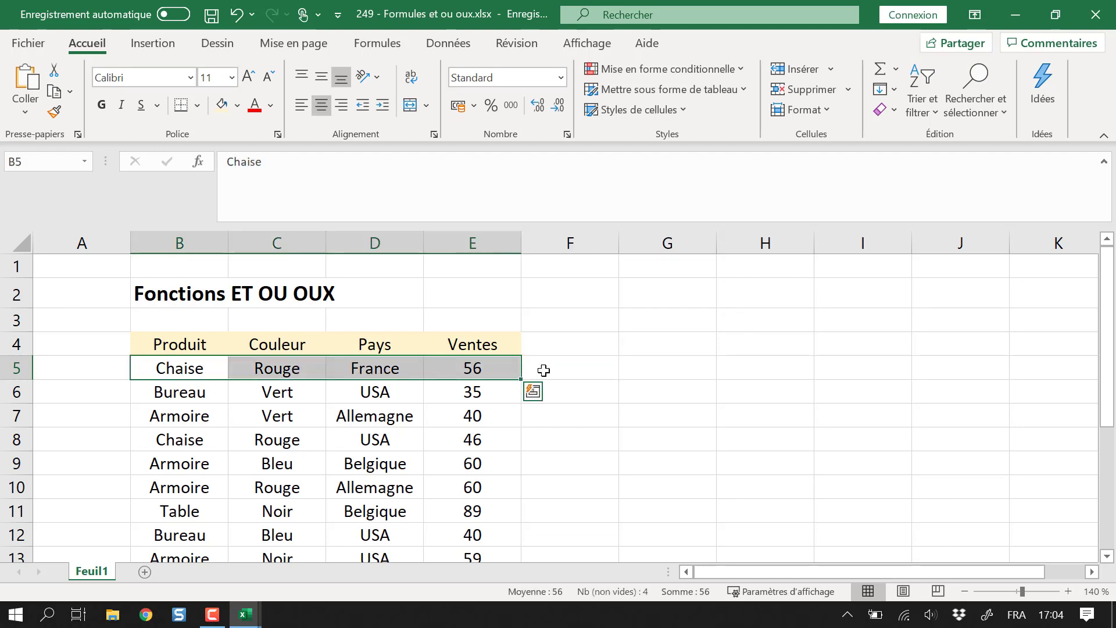
Add the column header "Chaise bleue" in cell F4, next to Ventes.
click(572, 366)
click(593, 344)
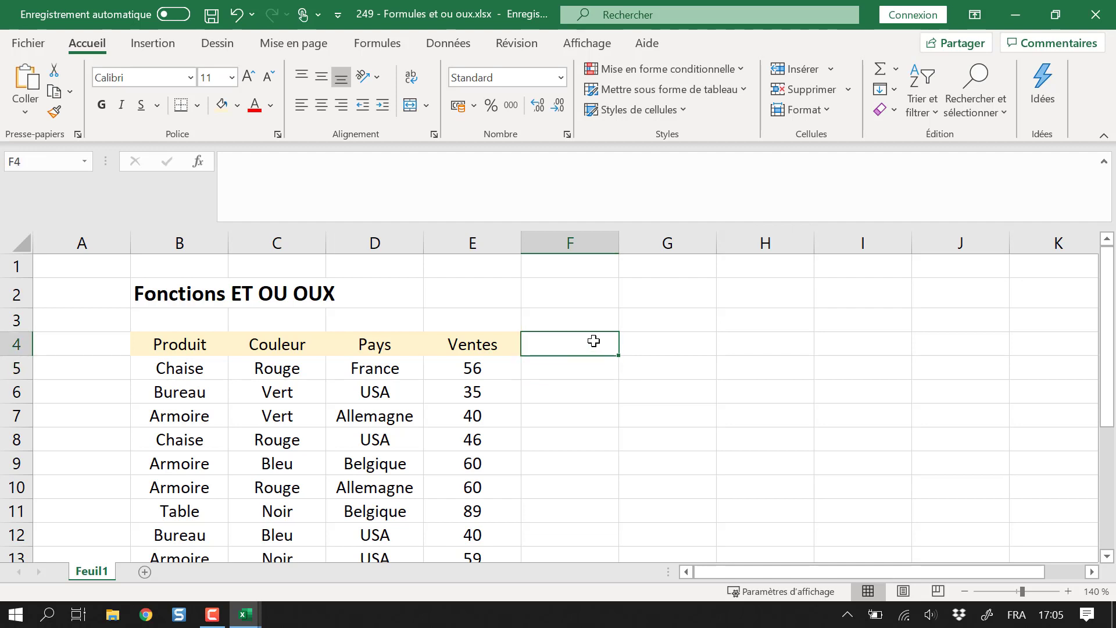
click(342, 180)
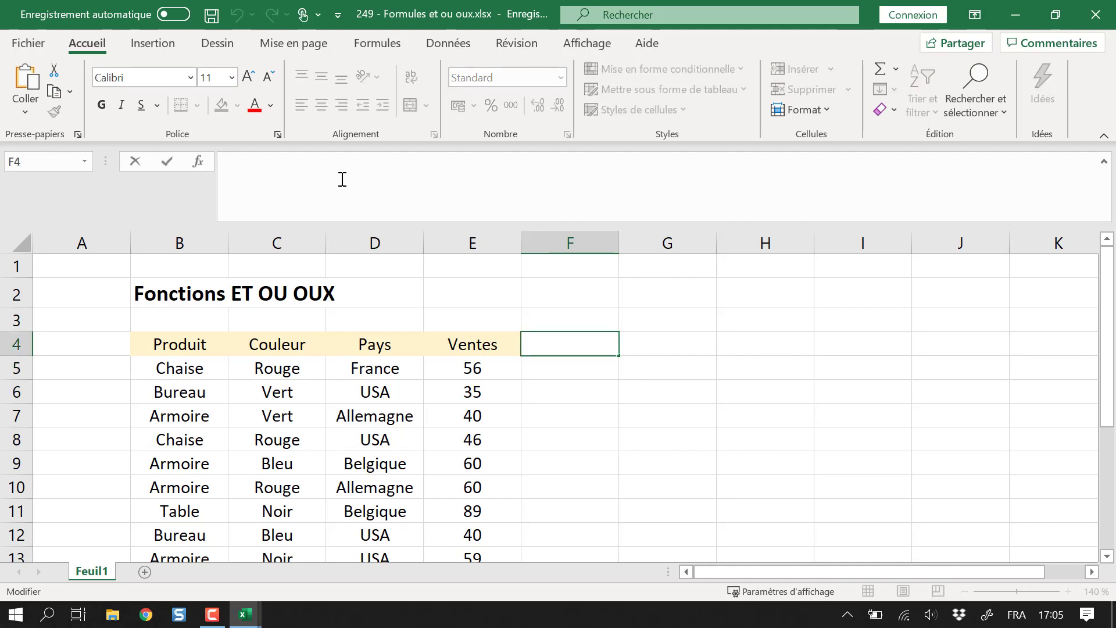
text(Chaise bleue)
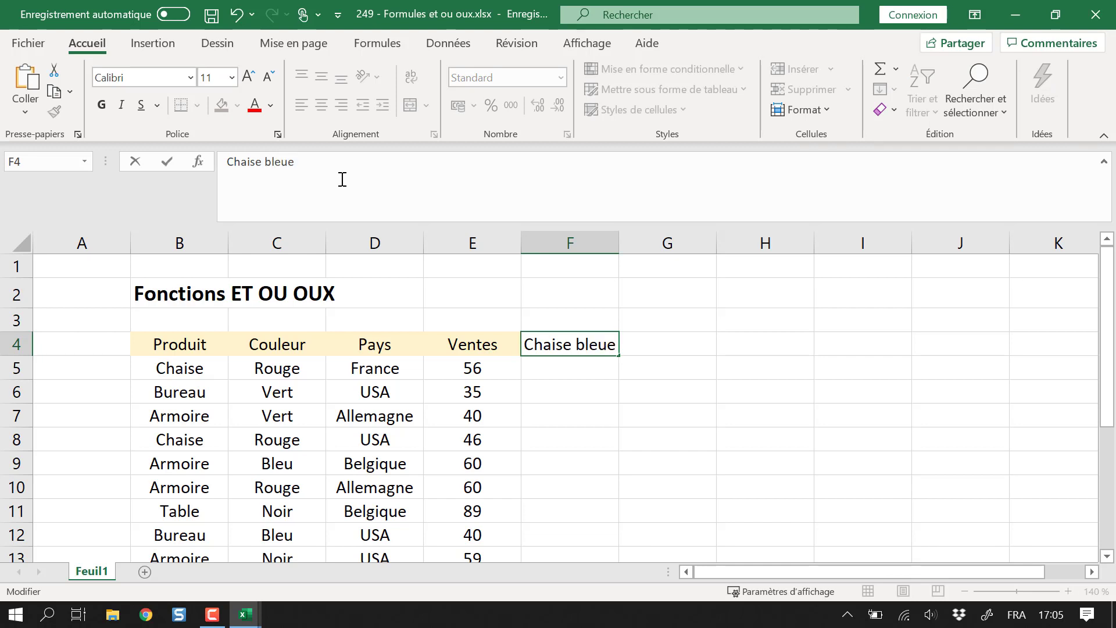
key(Return)
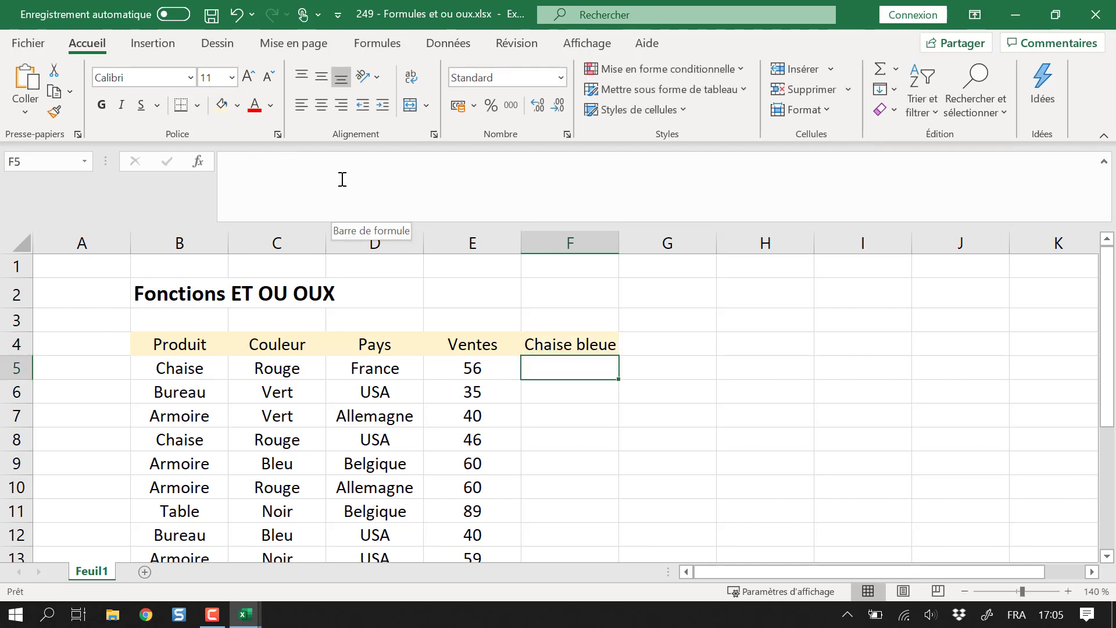
text(=)
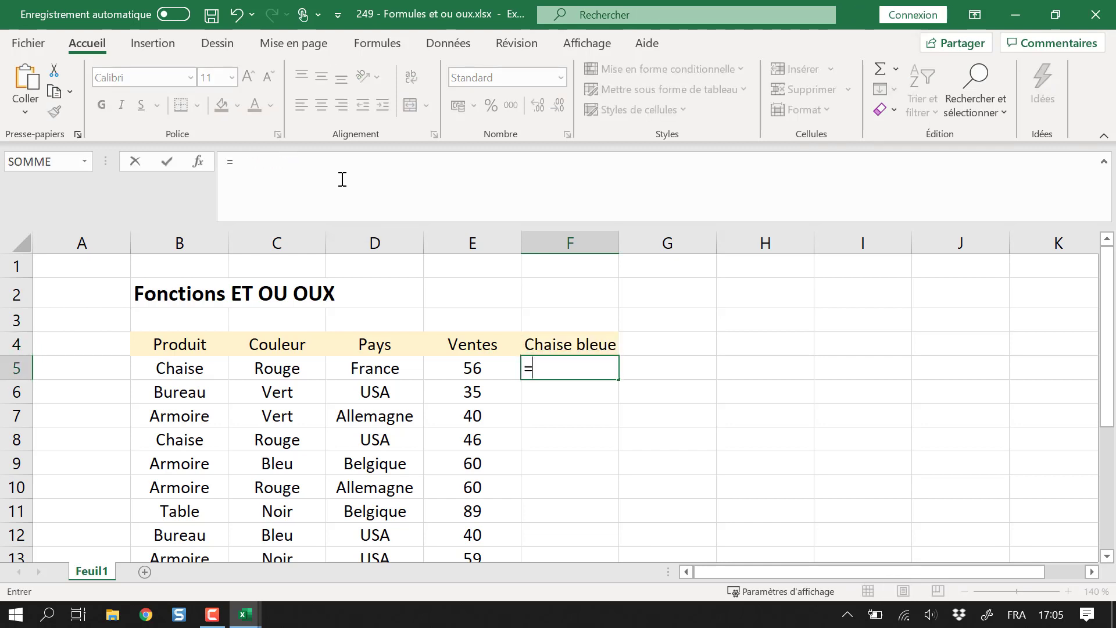
key(Escape)
key(Left)
key(Left)
key(Left)
key(Left)
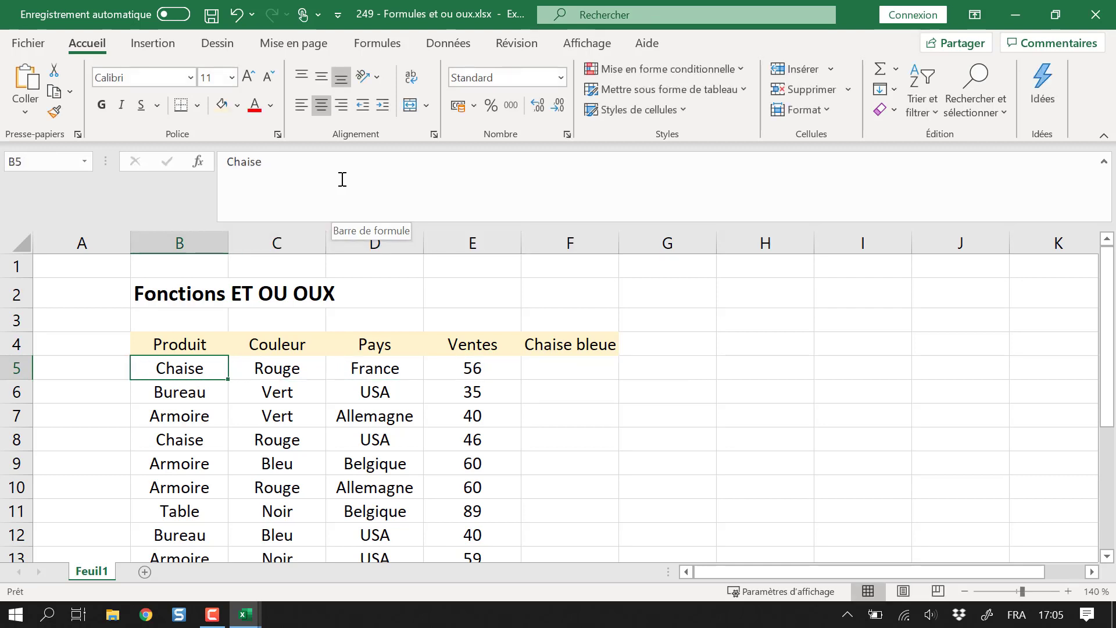
key(Right)
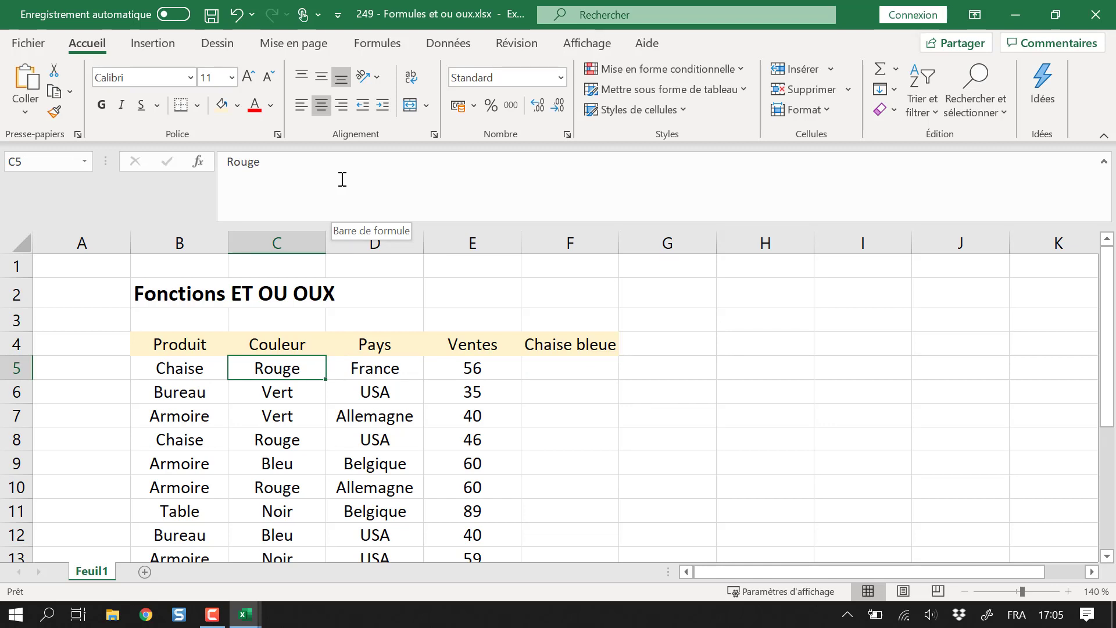
key(Right)
key(Right)
key(Right)
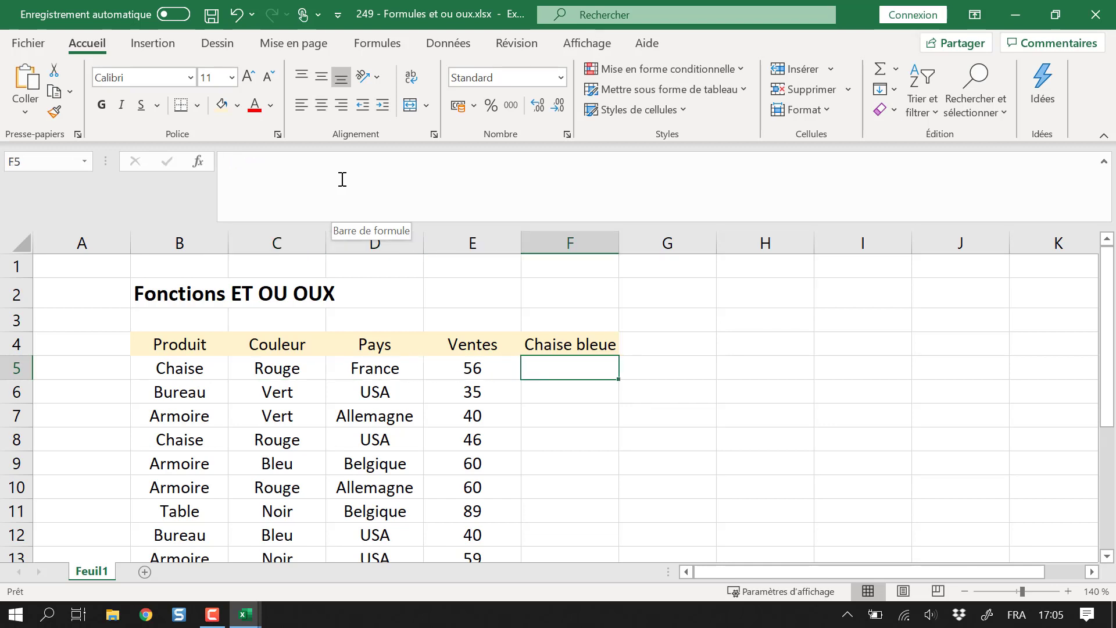
Start an ET formula in cell F5 with the parenthesised condition (B5="Chaise") as its first logical test.
text(=)
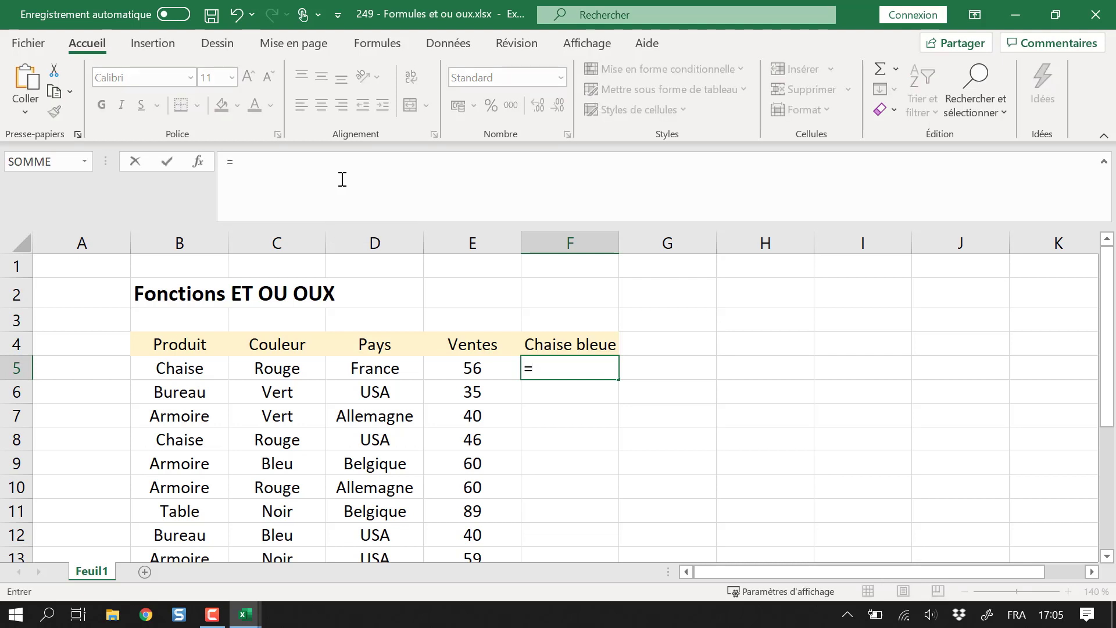
text(et()
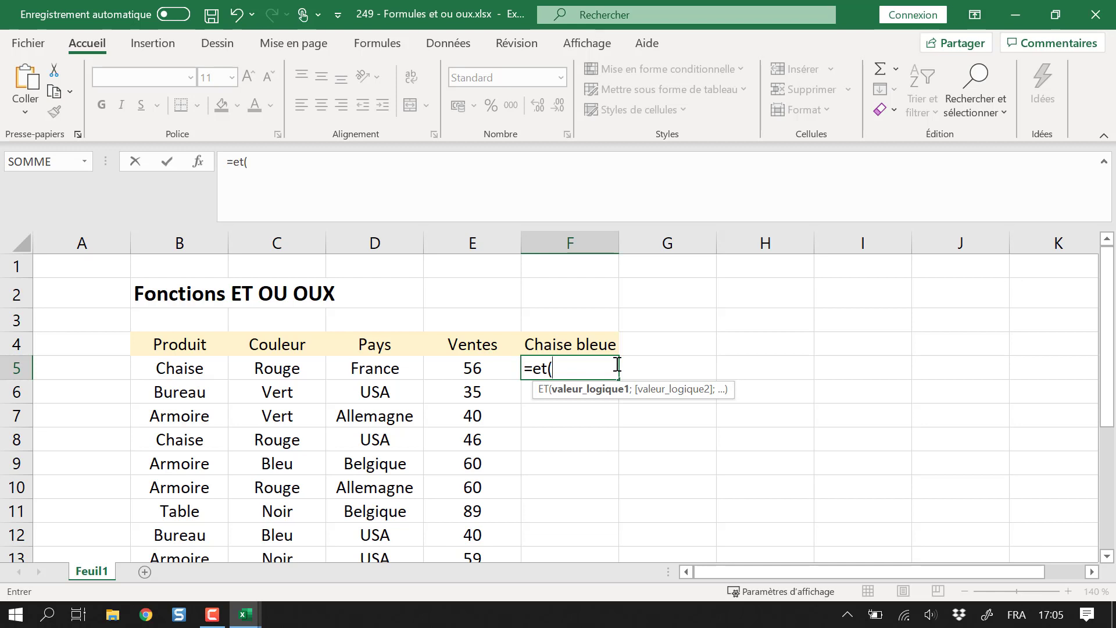
text(())
key(Return)
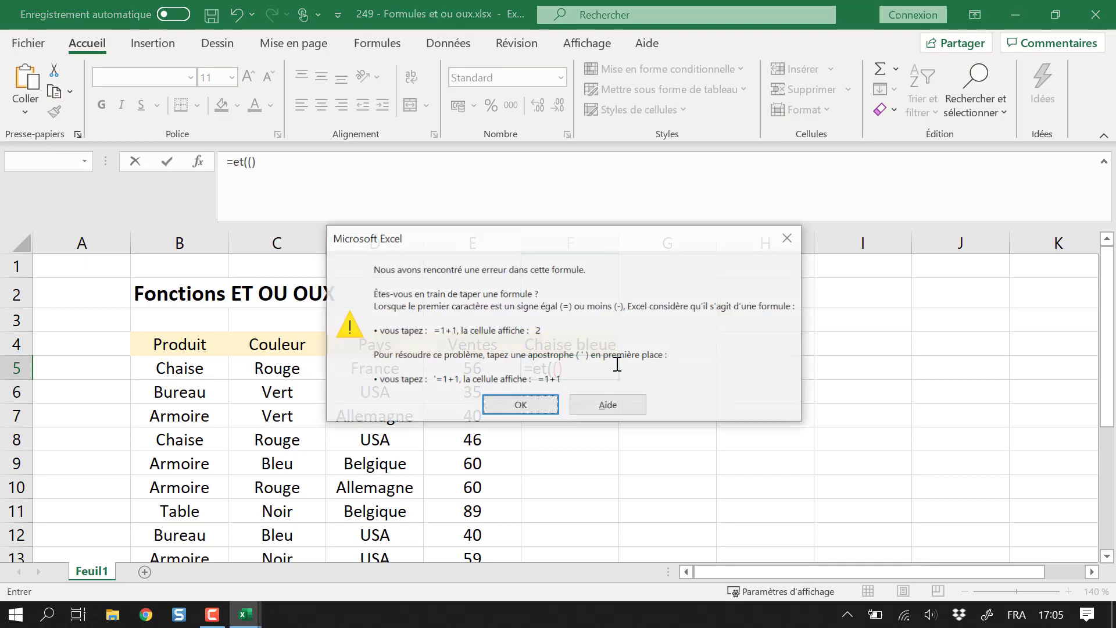
key(Return)
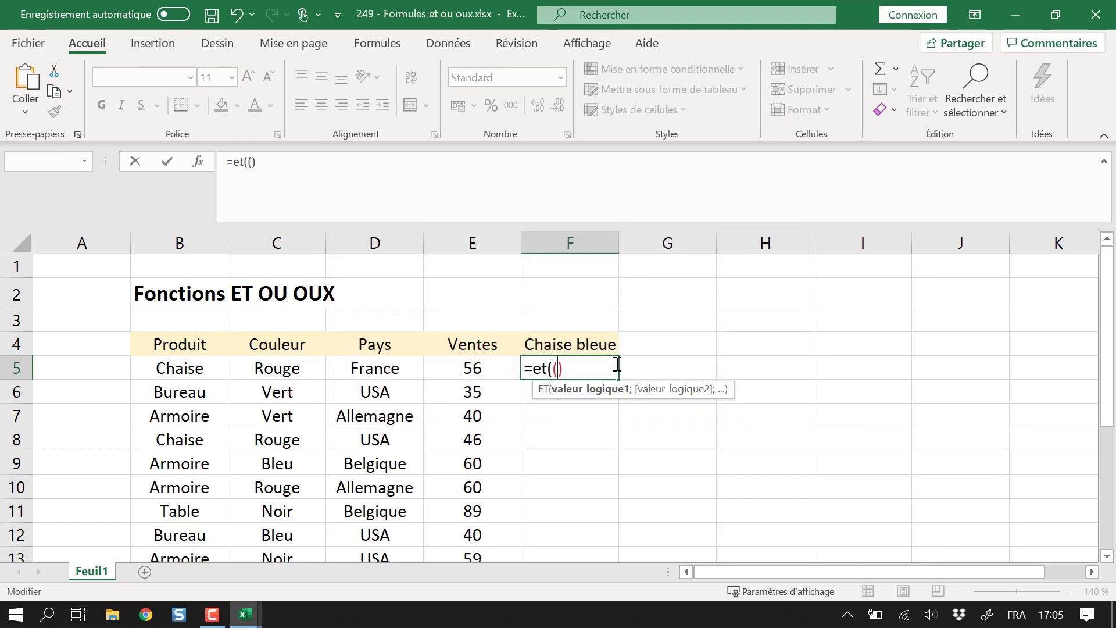
click(185, 368)
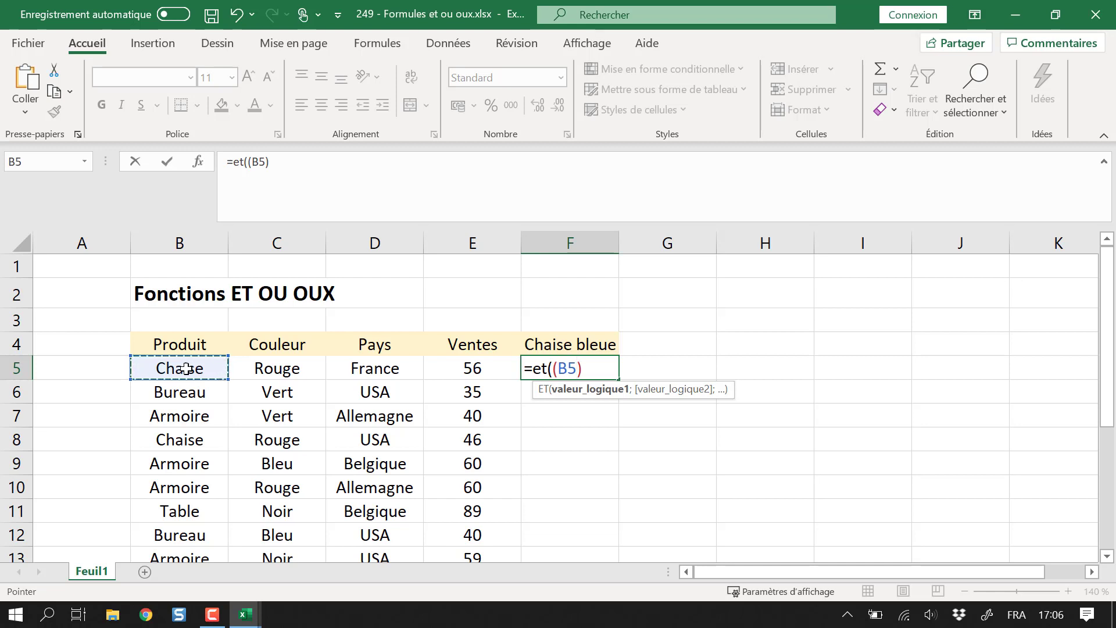
text(=")
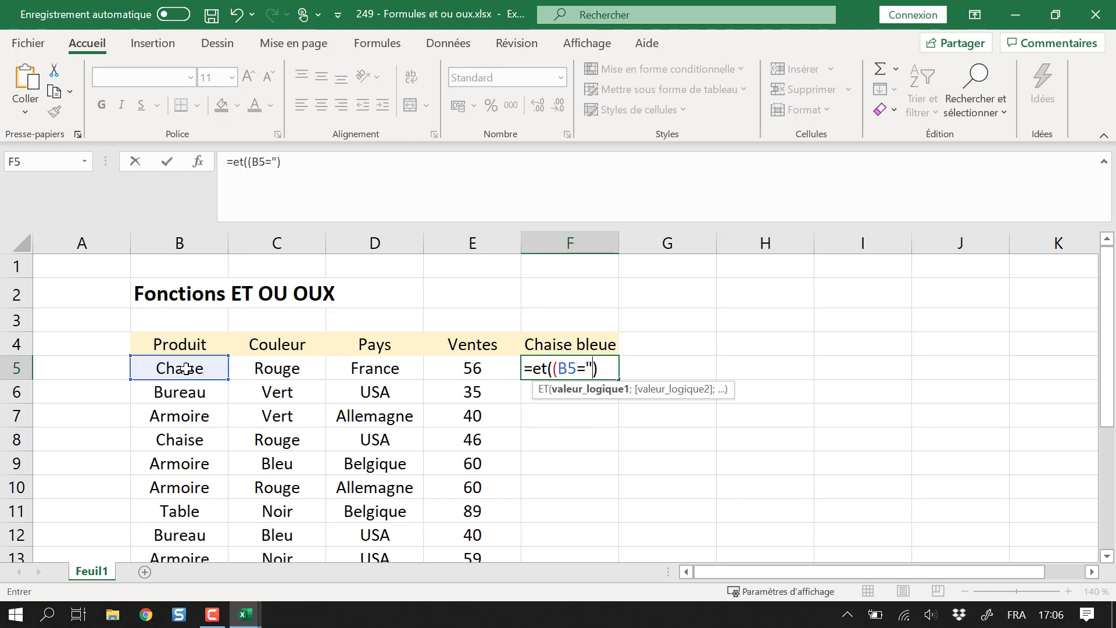
text(Chasie)
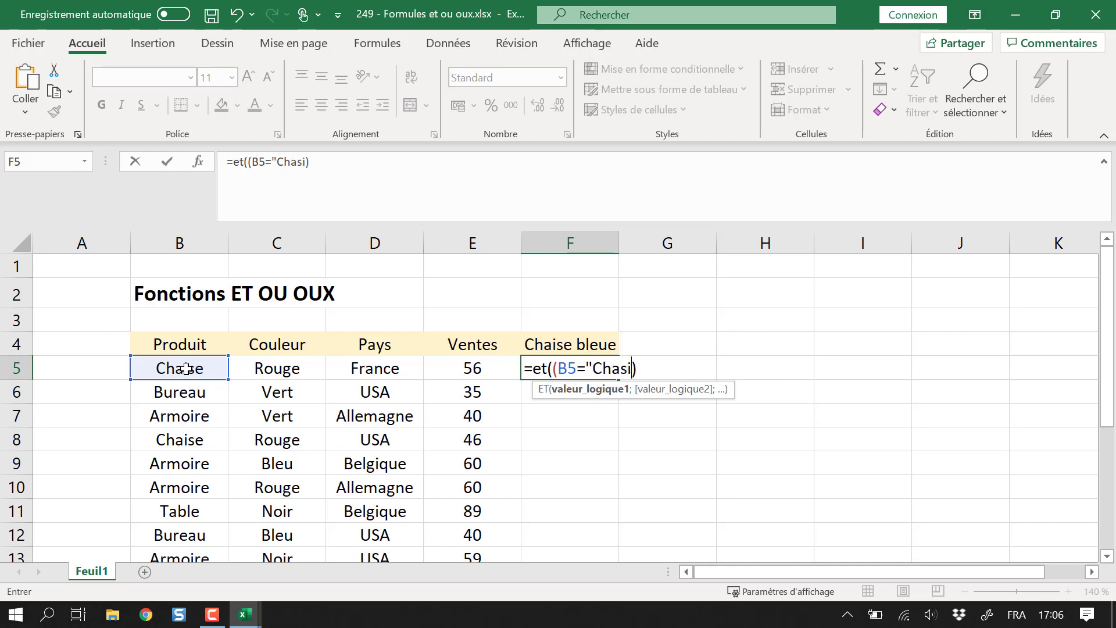
key(BackSpace)
key(BackSpace)
key(BackSpace)
text(ise")
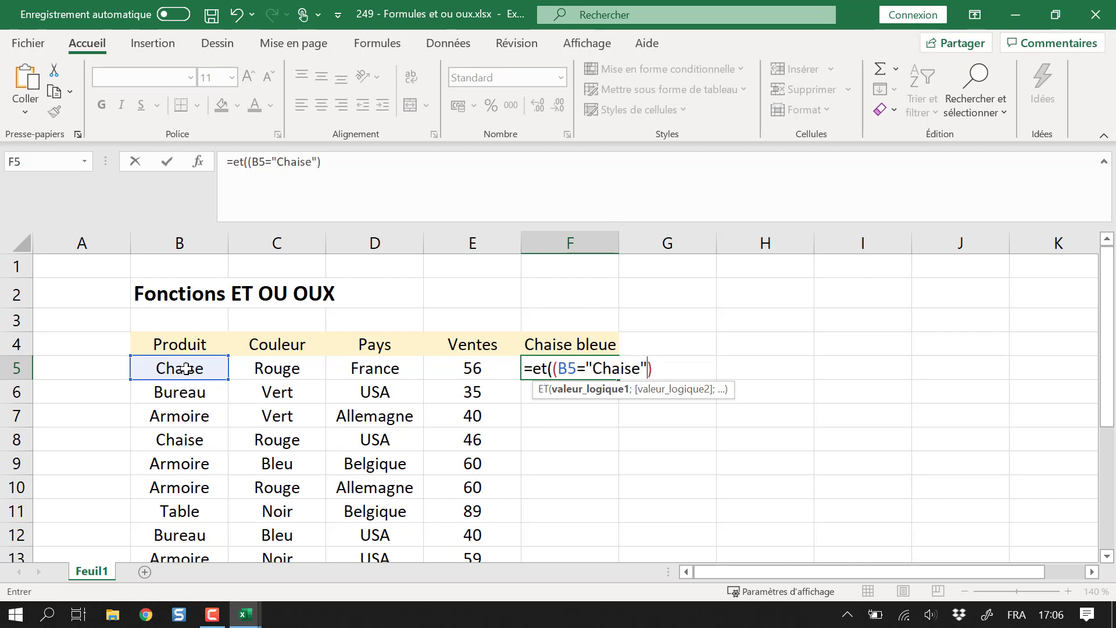
Select the condition (B5="Chaise") inside the F5 formula and abandon the formula entry.
double_click(567, 369)
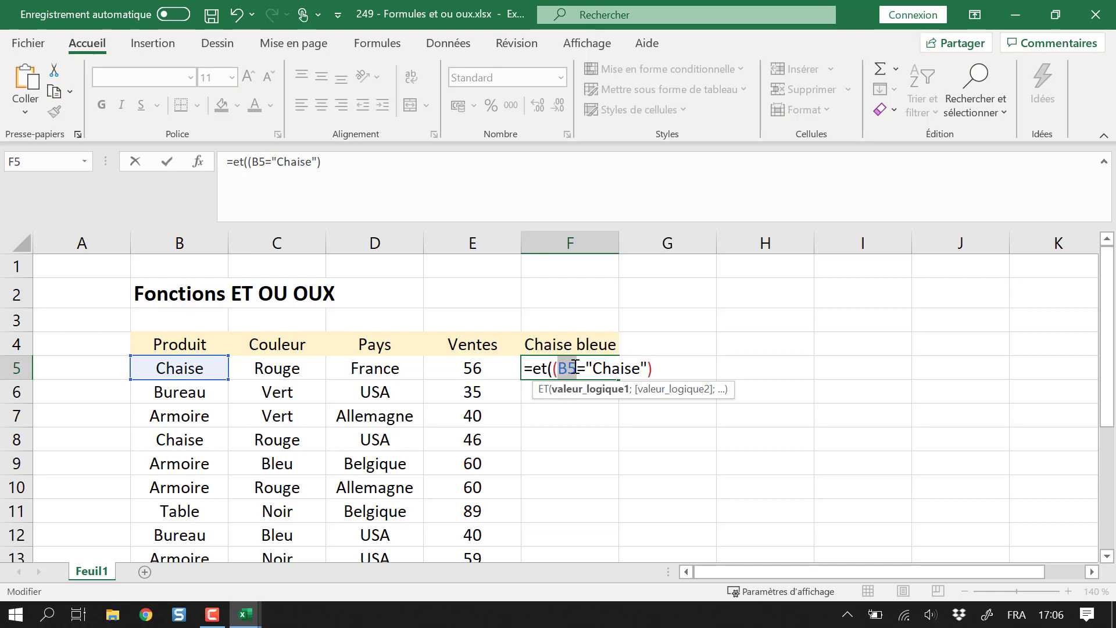
click(644, 365)
text(")
drag(651, 368, 554, 368)
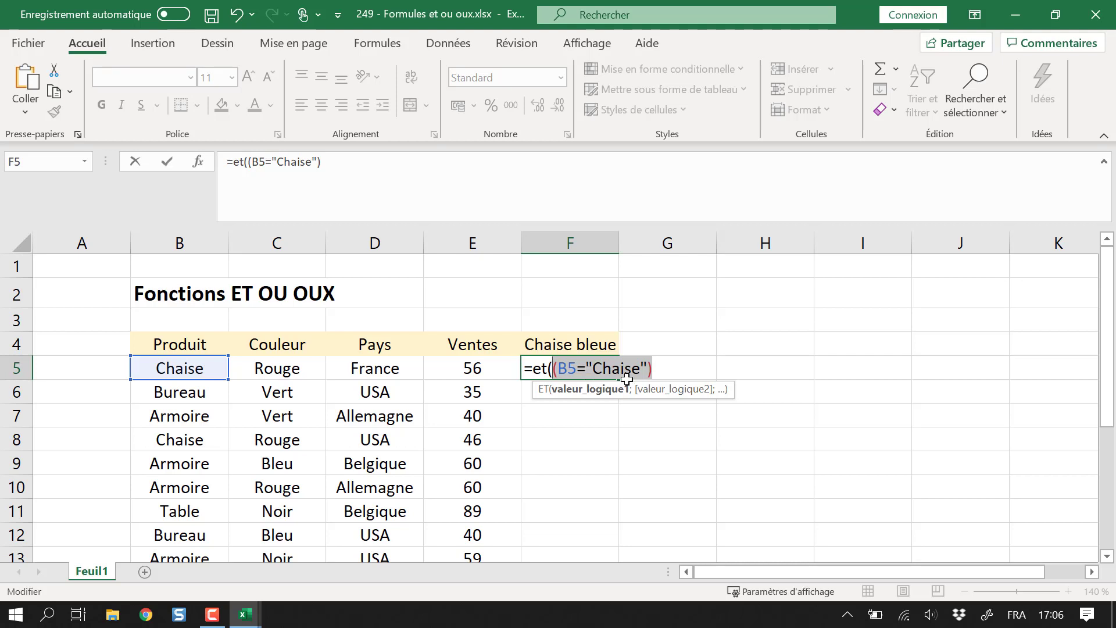
key(Escape)
Enter the test formula =(B5="Chaise") on its own in cell H5.
click(755, 367)
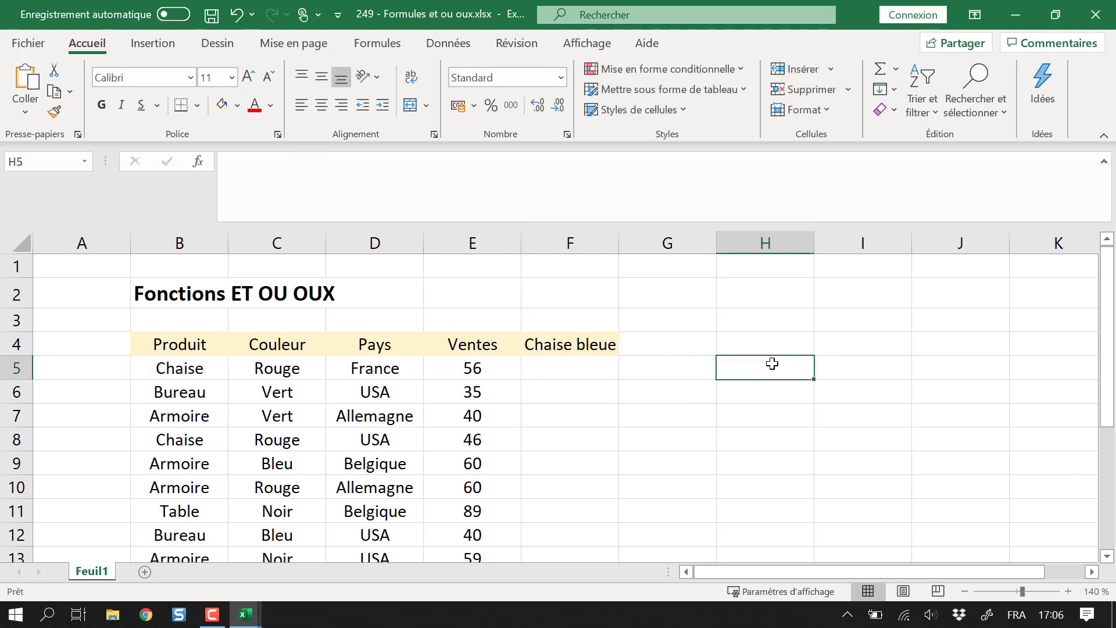
text(=(B5="Chaise"))
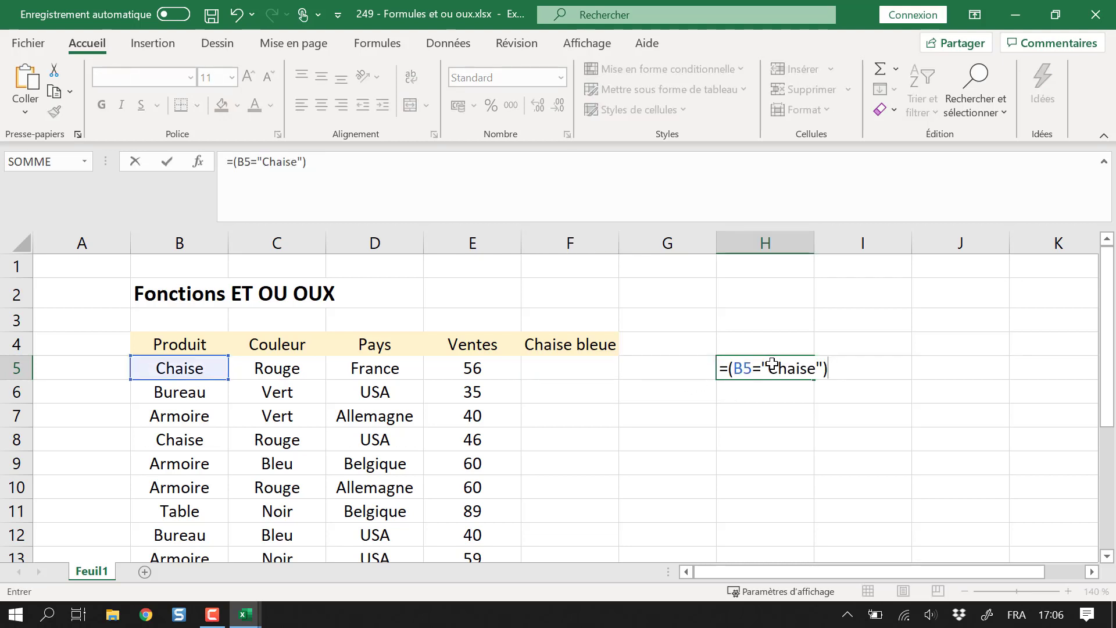
key(Return)
click(768, 368)
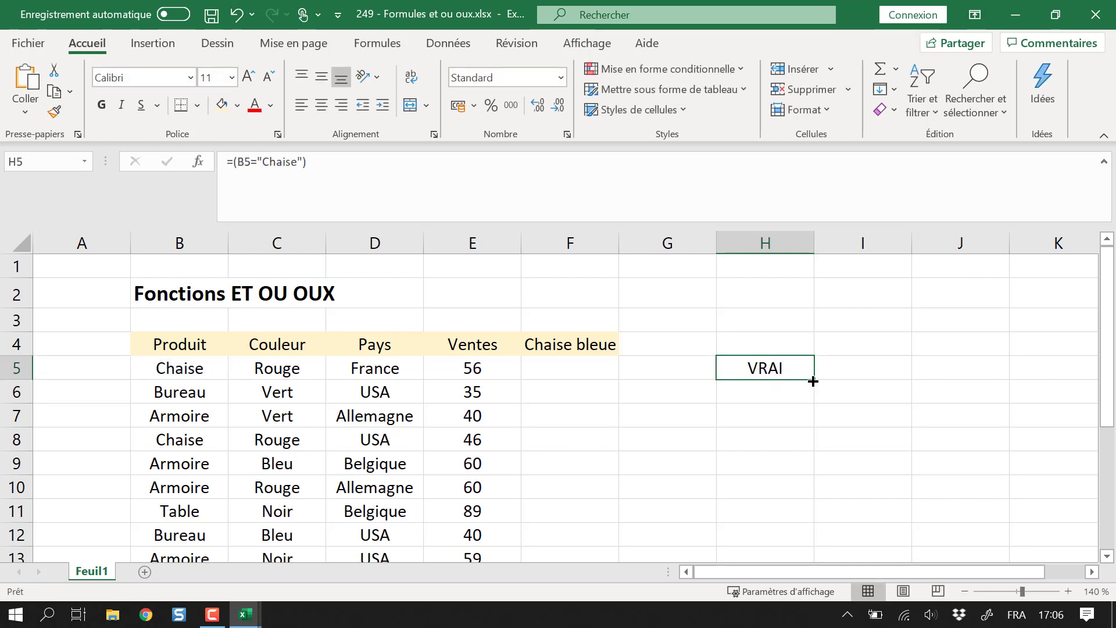
Fill the H5 test formula down to H10, and clear the range H5:H10.
drag(813, 380, 809, 505)
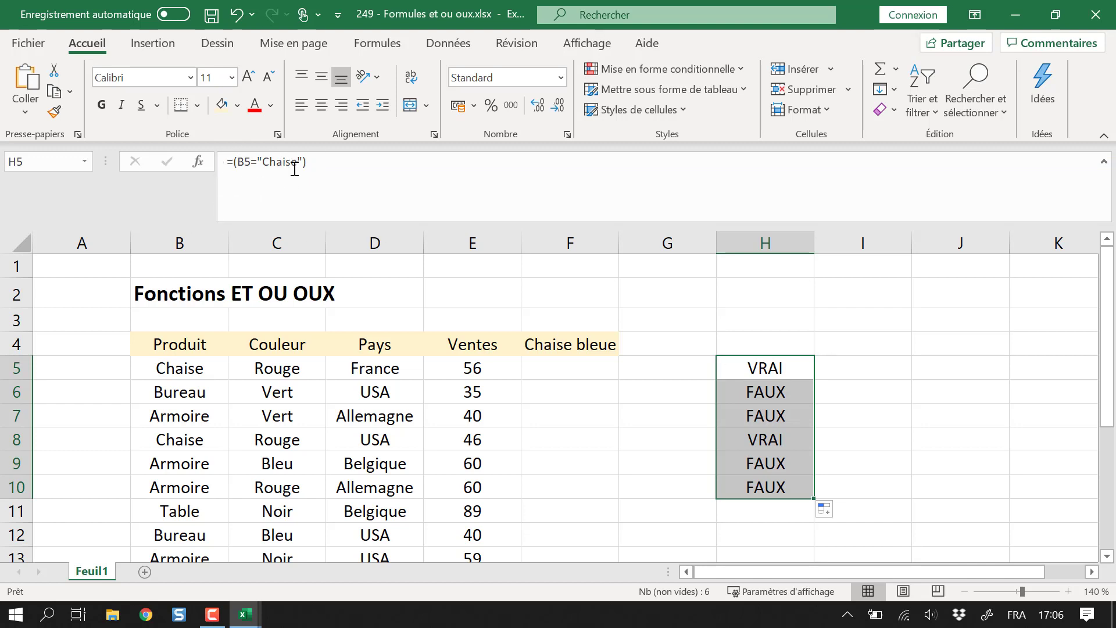
drag(306, 165, 241, 168)
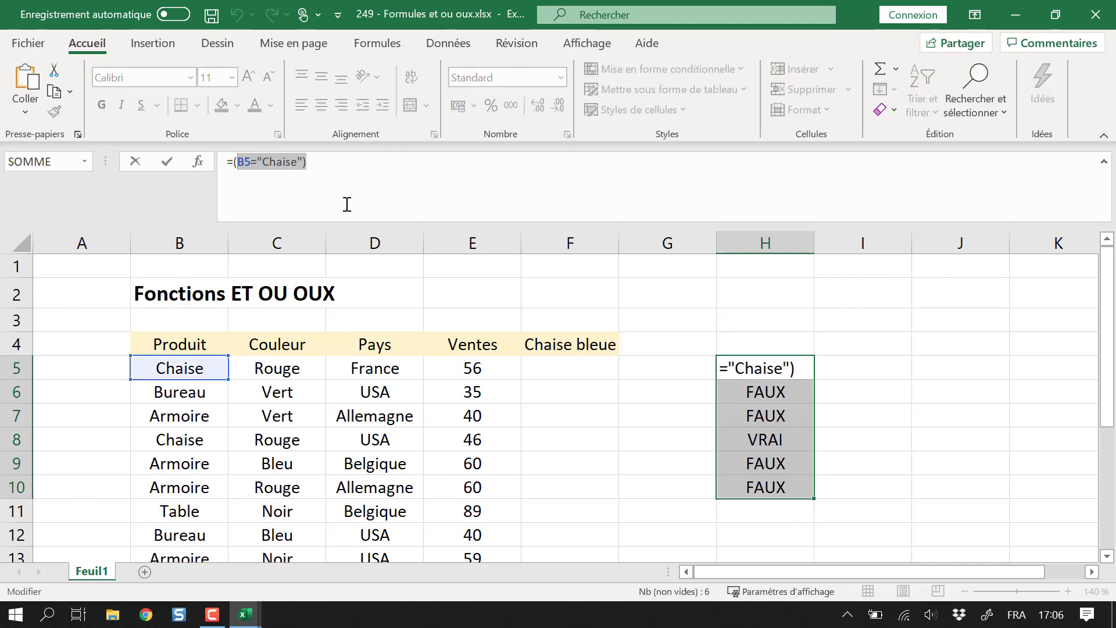
key(Escape)
key(Delete)
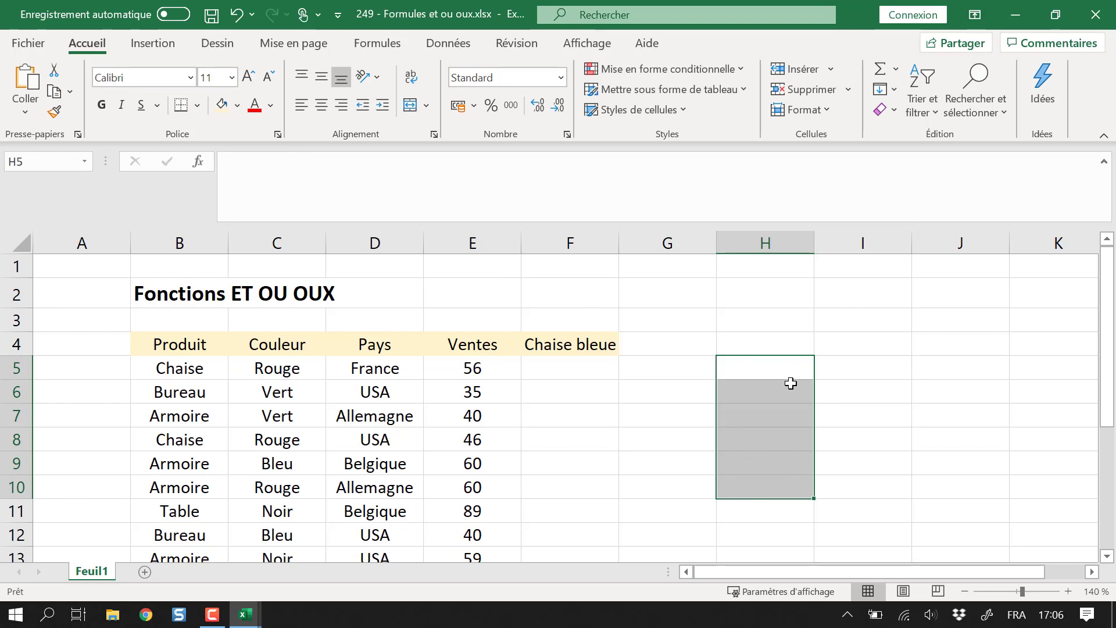
Undo the clearing and the fill in column H, keeping the F4 header and the test formula in H5.
click(561, 362)
key(ctrl+z)
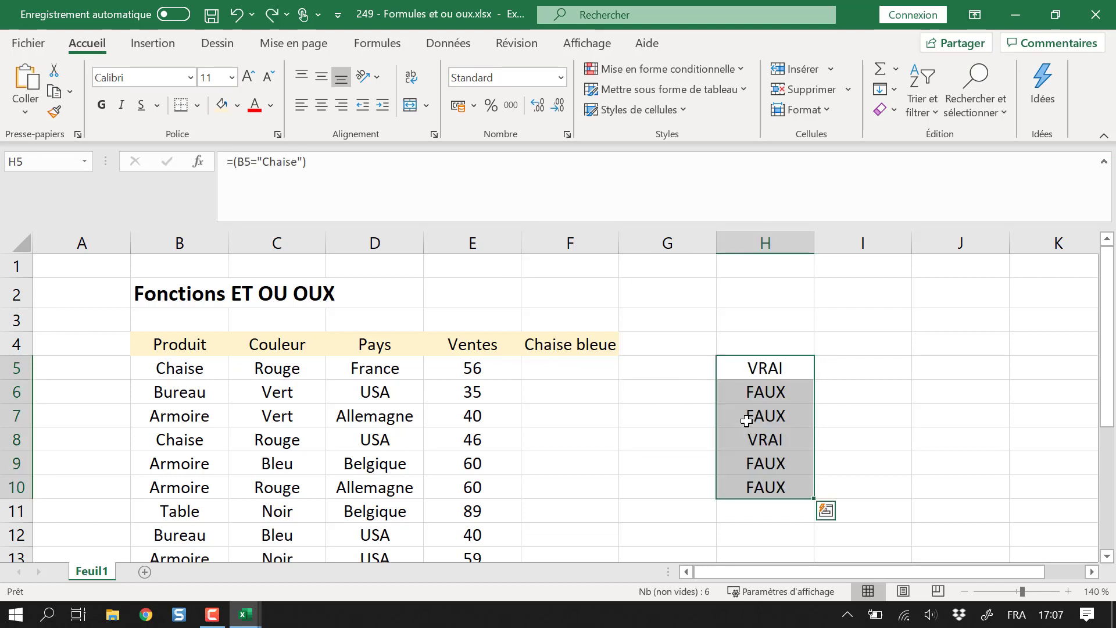
key(ctrl+z)
key(ctrl+z)
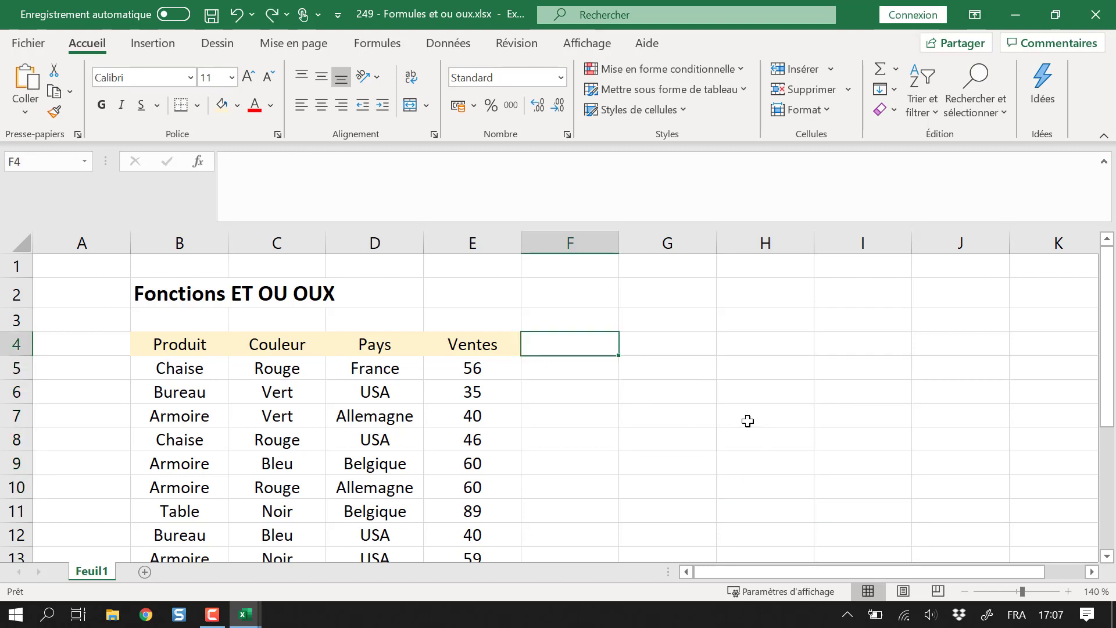
key(ctrl+y)
key(ctrl+y)
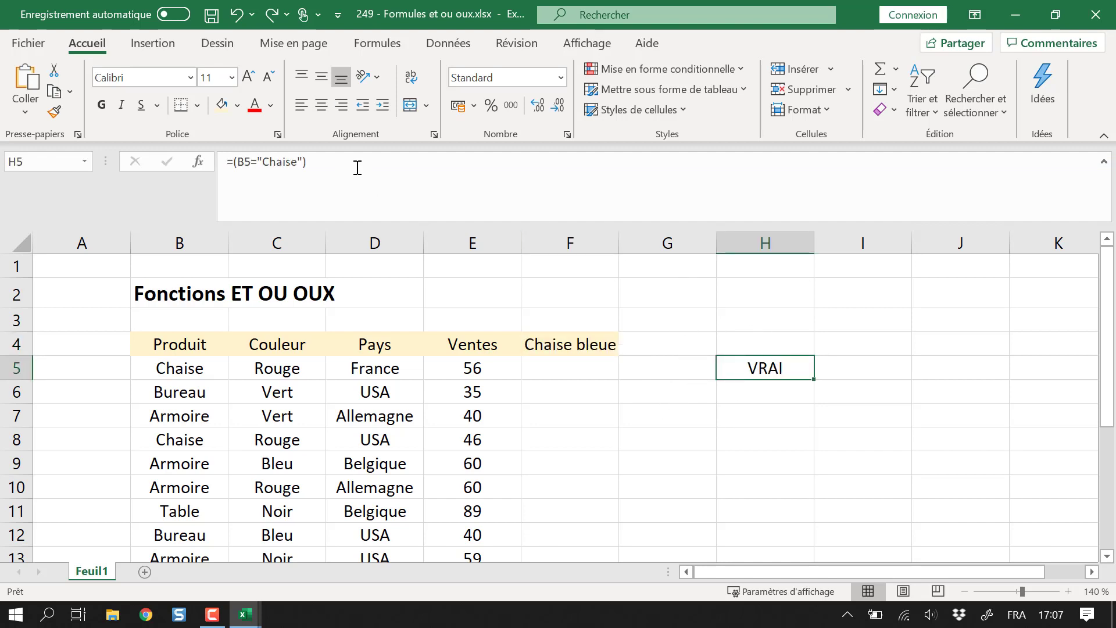
Copy the condition (B5="Chaise") from H5 and start an ET formula in F5 with it as the first argument.
drag(356, 167, 233, 168)
key(Escape)
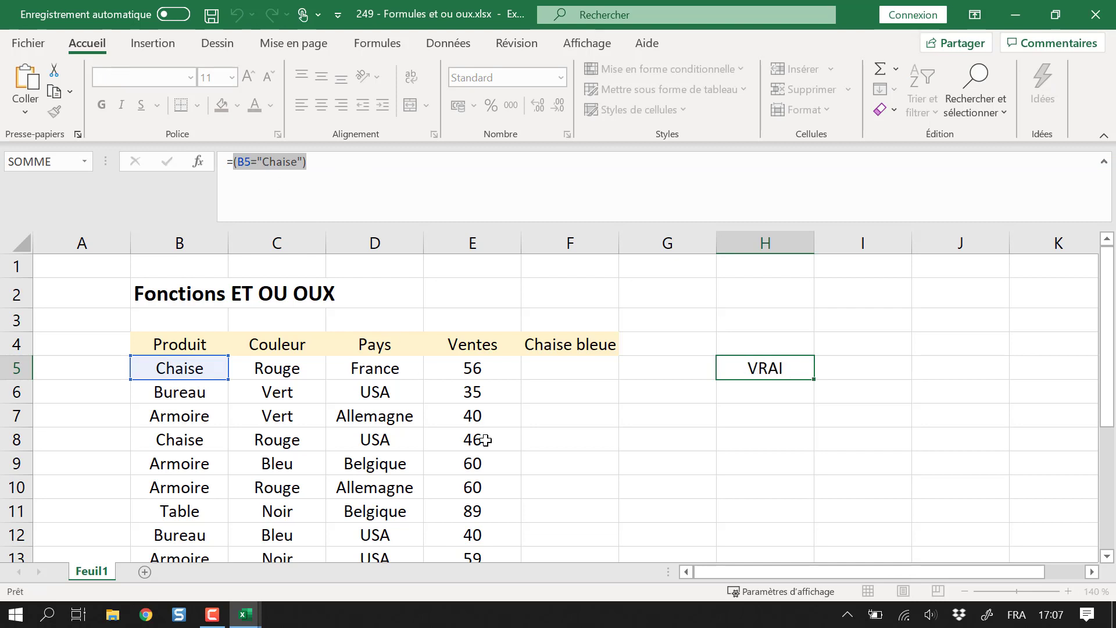
click(560, 372)
text(=)
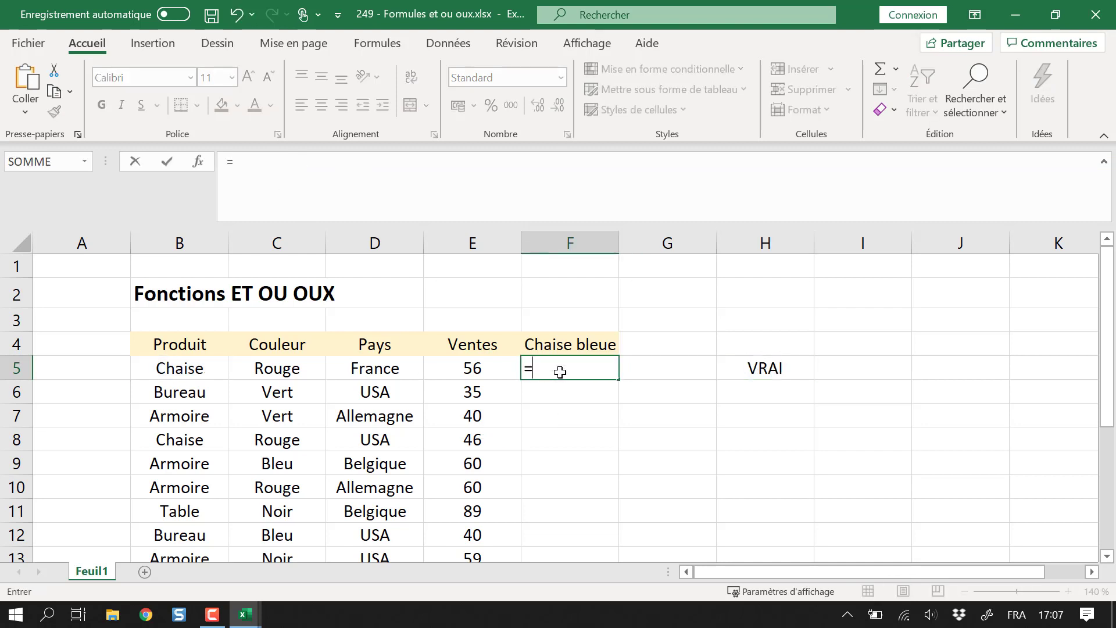
text(et()
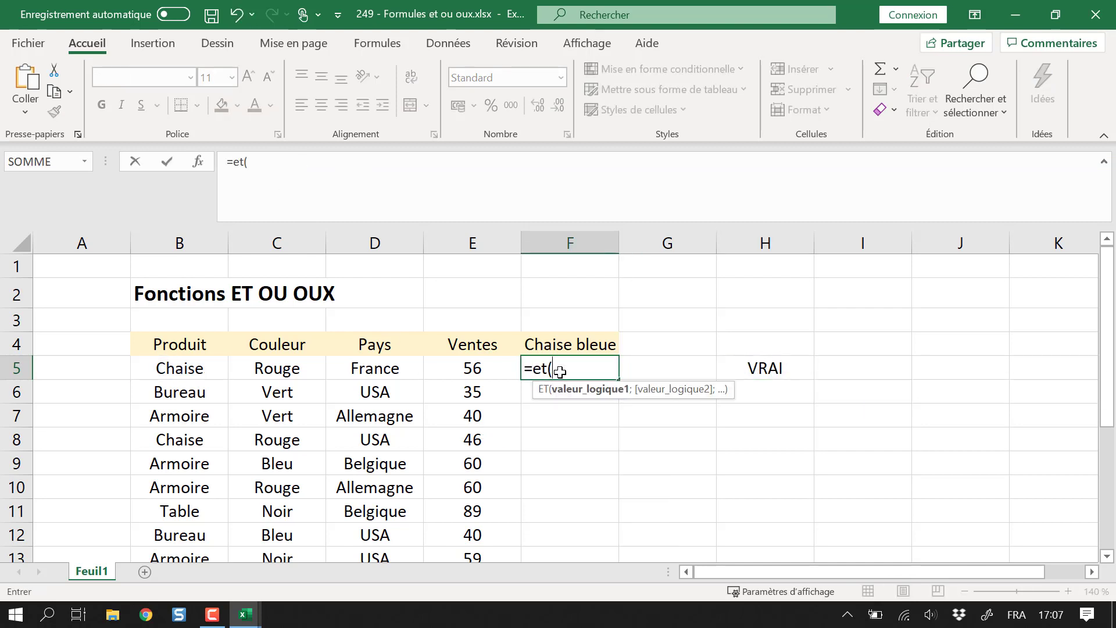
text((B5="Chaise"))
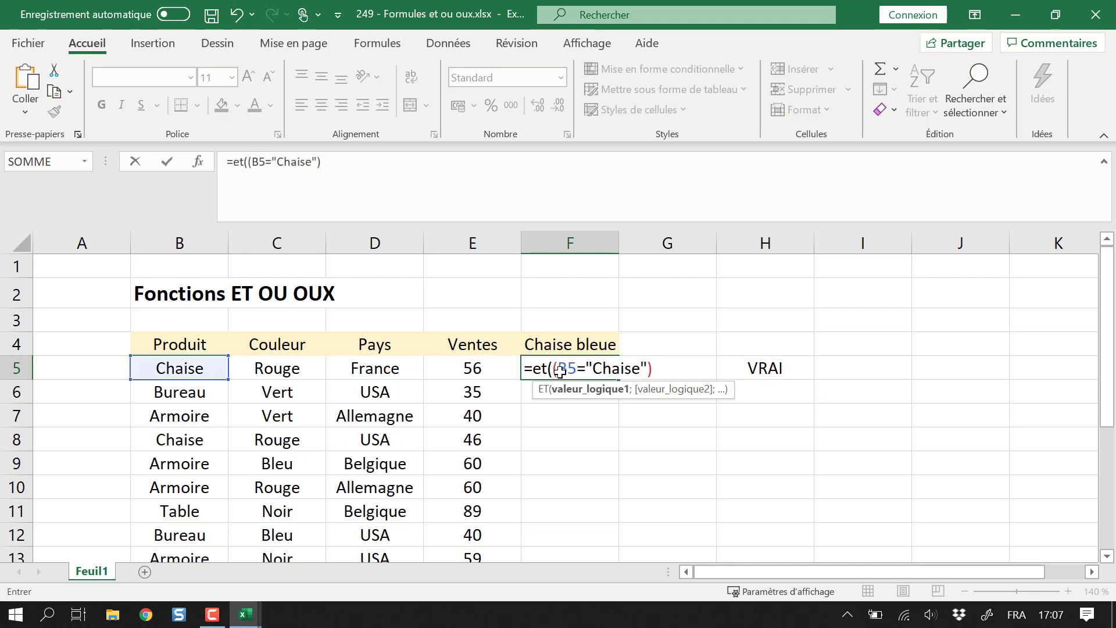
text(;)
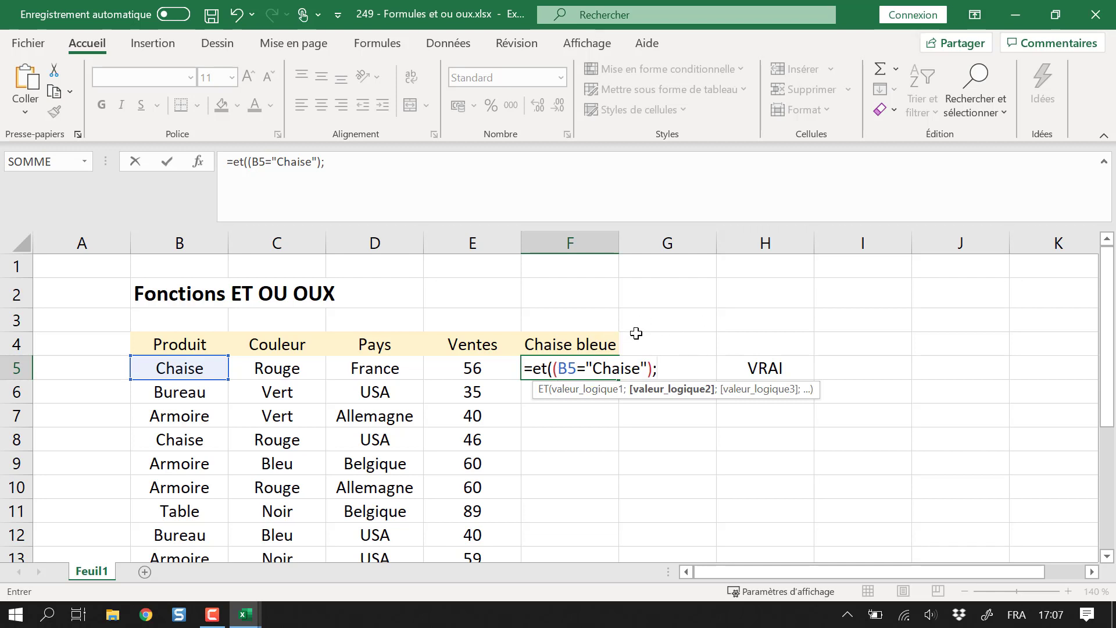
Add (C5="Bleu") as the second condition of the F5 ET formula and enter the formula.
text(()
click(287, 371)
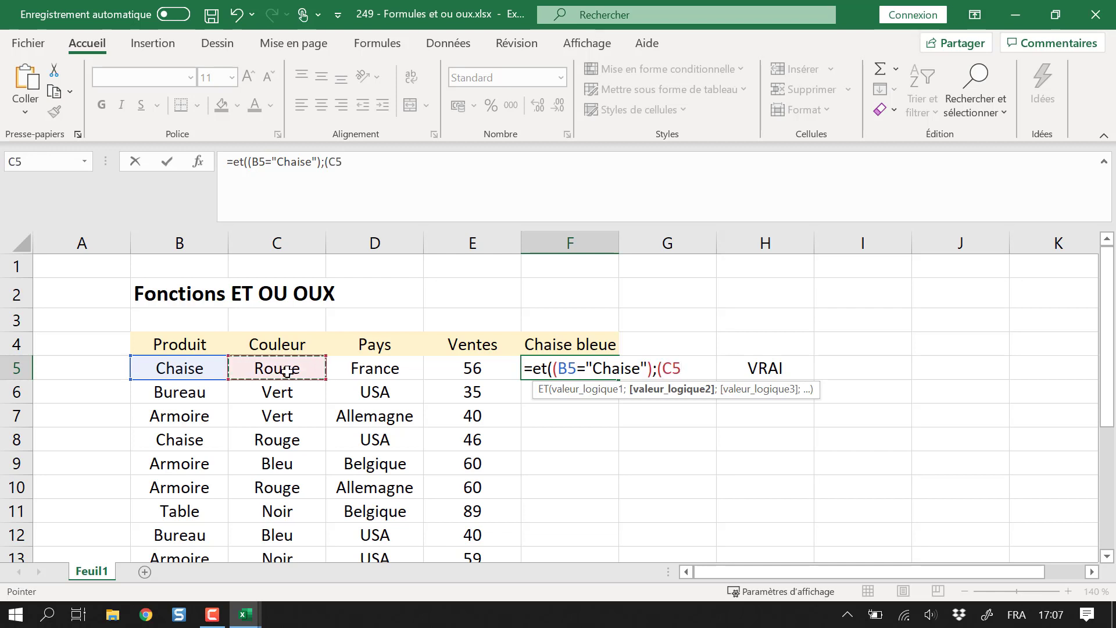
text(="Bleu"))
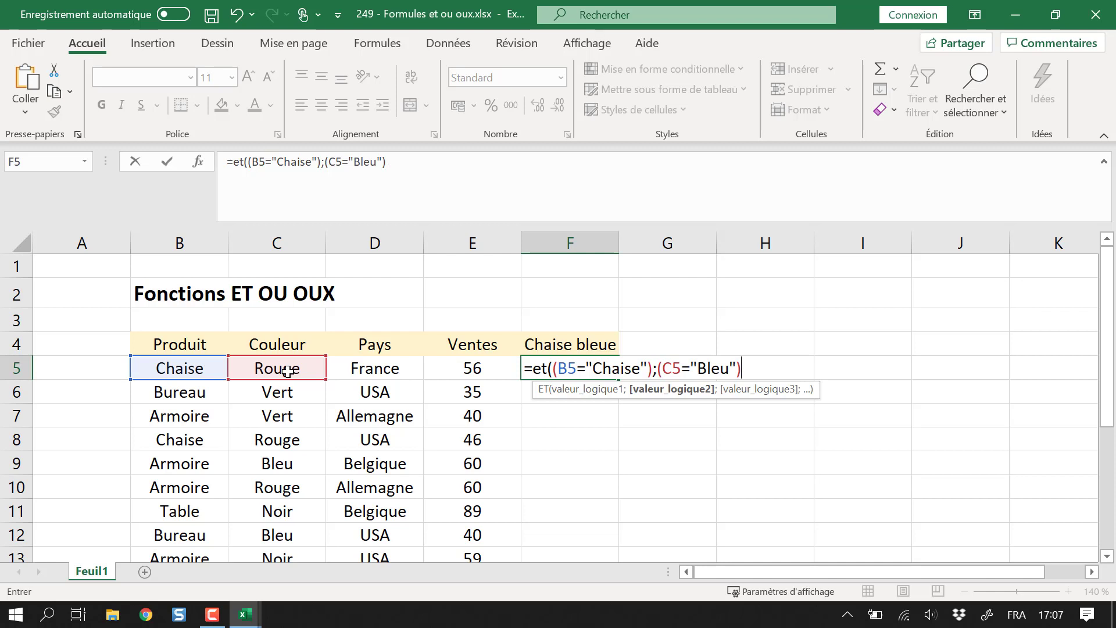
text())
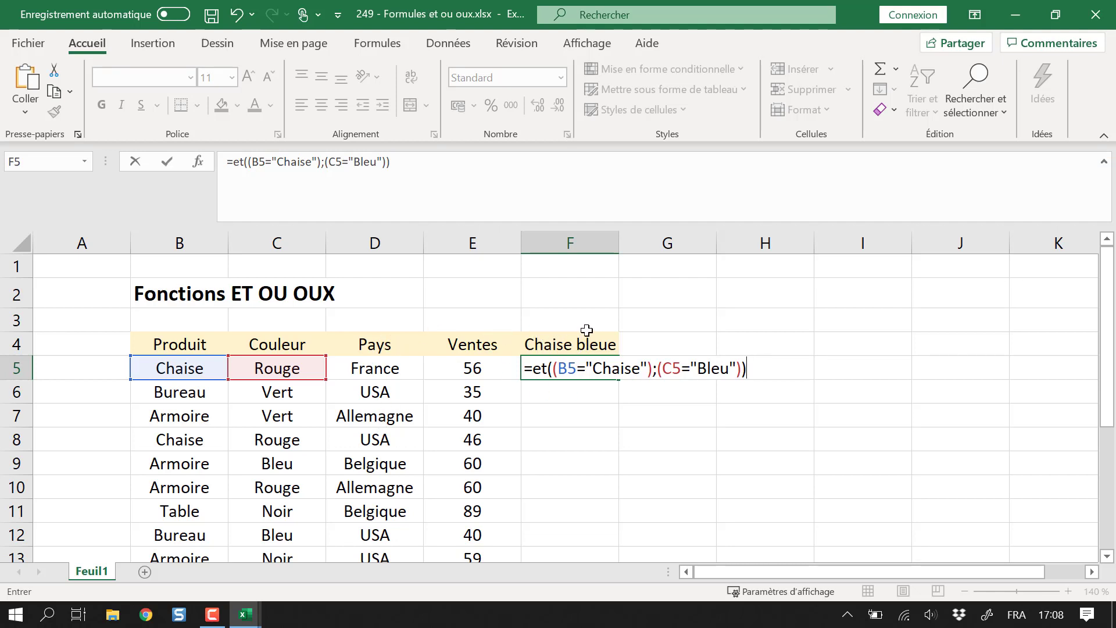
key(Return)
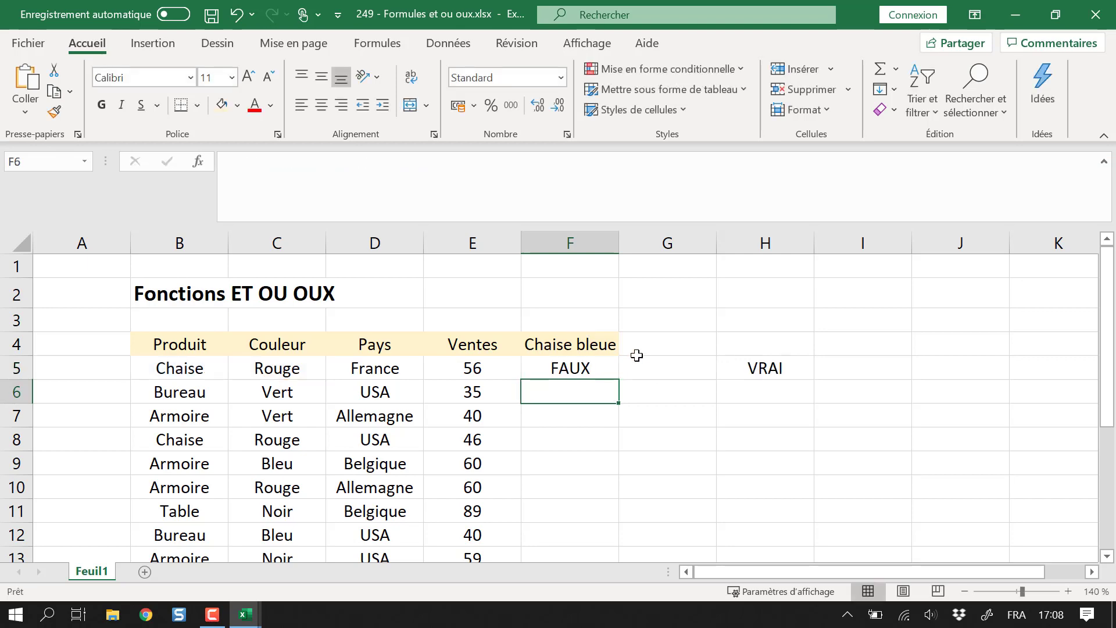
Fill the F5 ET formula down the Chaise bleue column to row 19 and check the results through the last row.
click(606, 368)
double_click(618, 379)
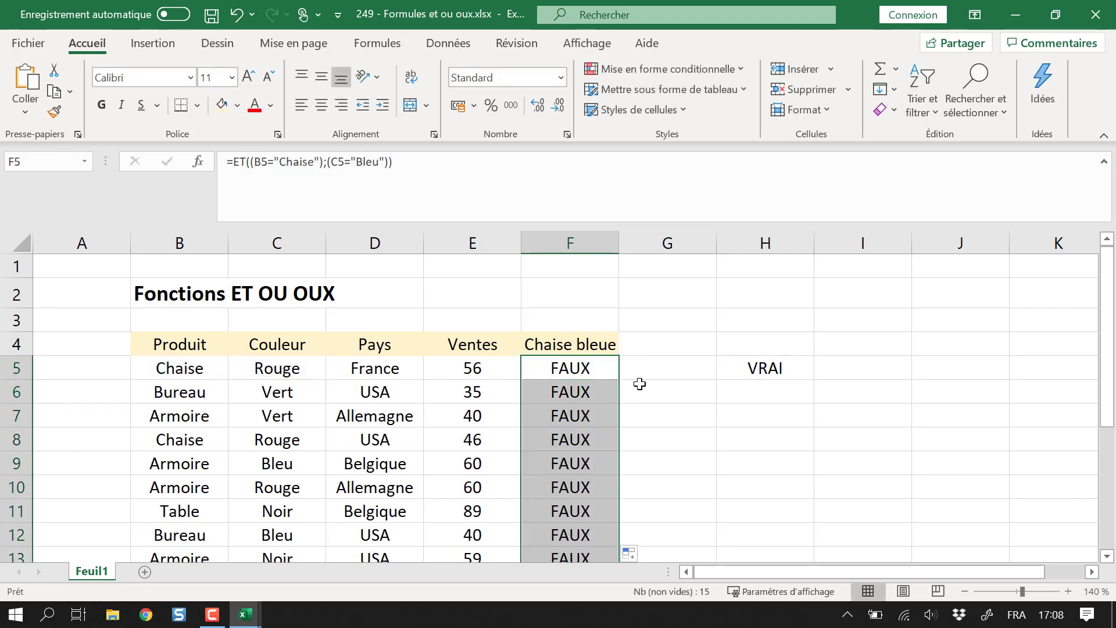
click(598, 368)
scroll(598, 368, down, 4)
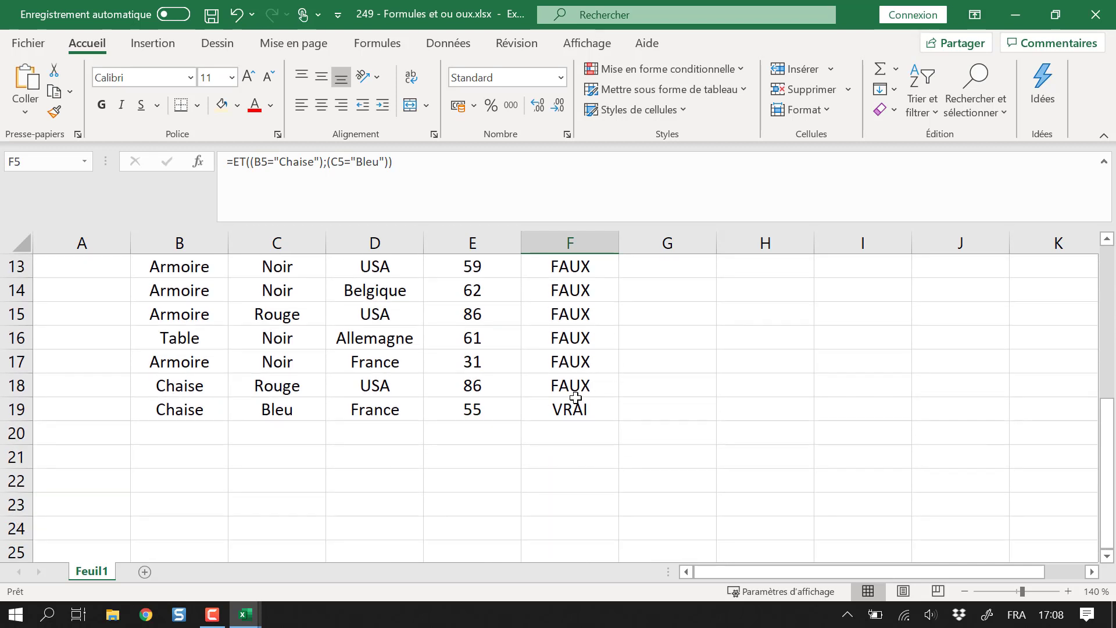
click(576, 404)
scroll(742, 426, up, 4)
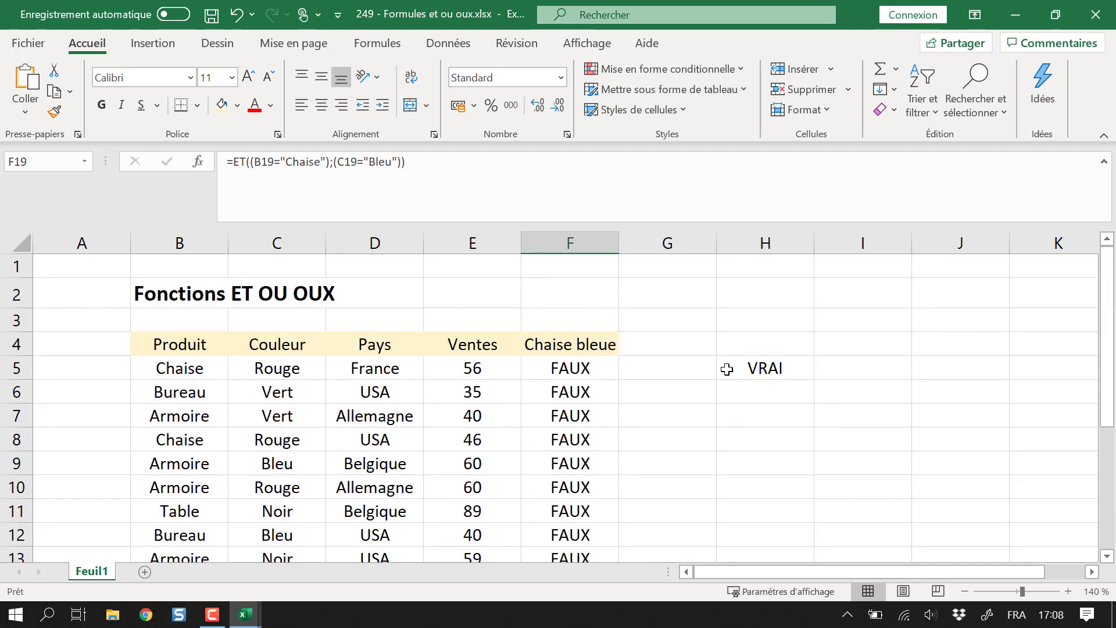
Delete the test formula in H5 and reselect the ET formula in F5.
click(794, 367)
key(Delete)
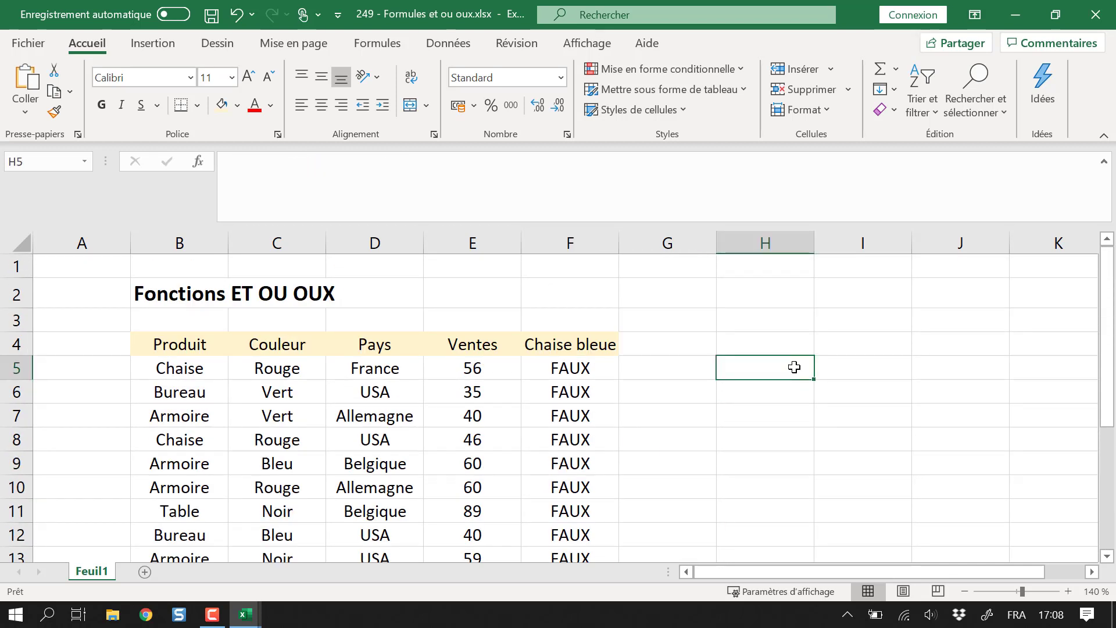
click(595, 372)
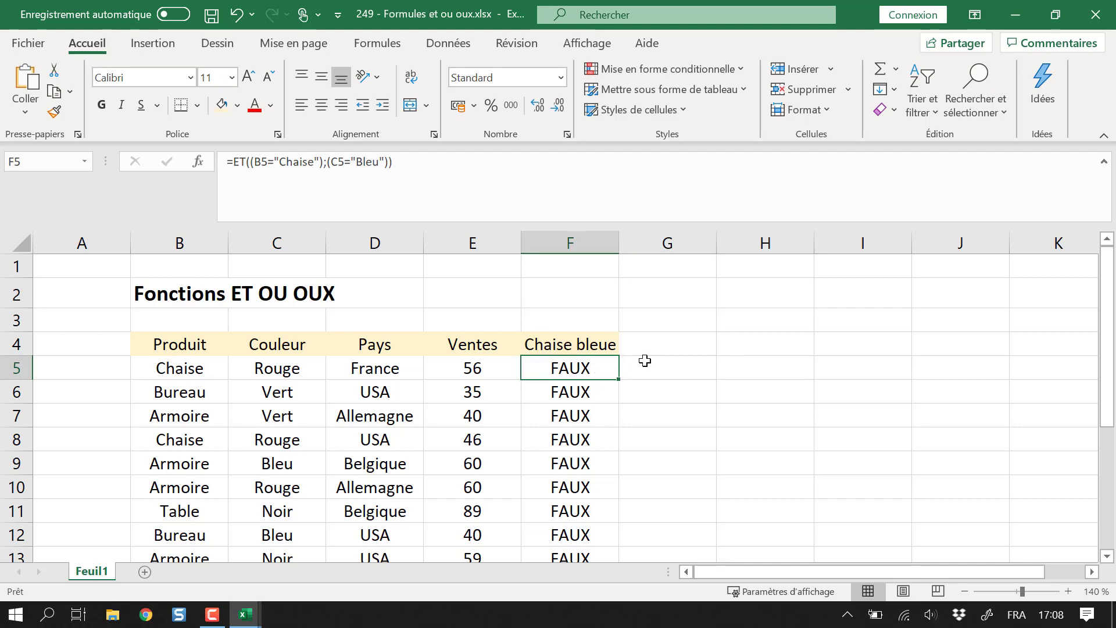
Enter the header "Bureau ou armoire" in G4 and fit column G's width to its text.
click(689, 339)
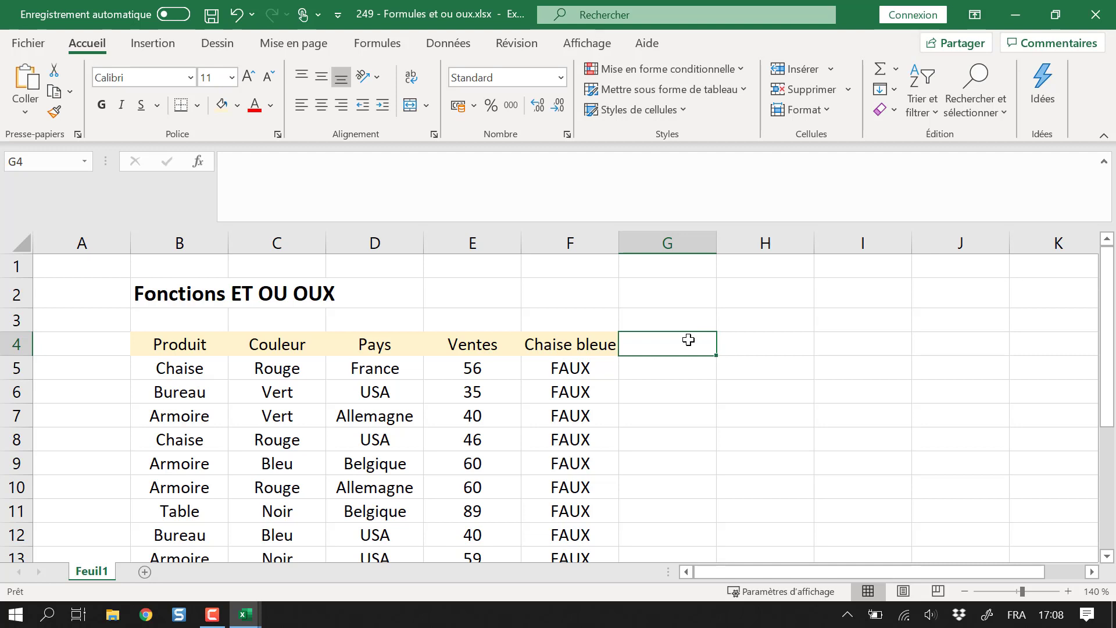
text(Burea)
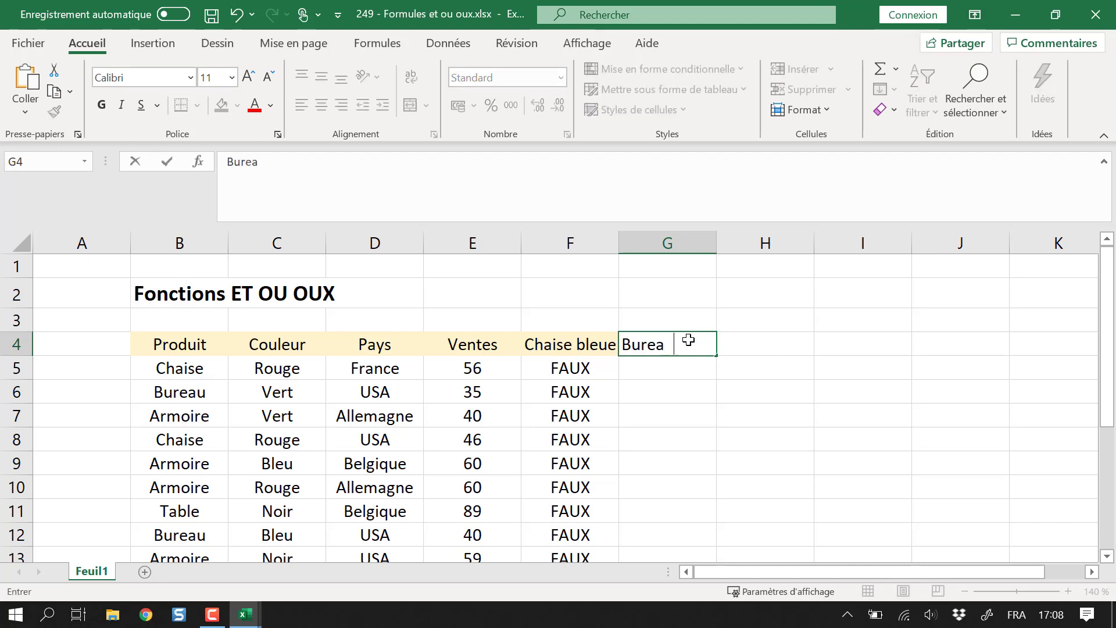
text(u ou armoire)
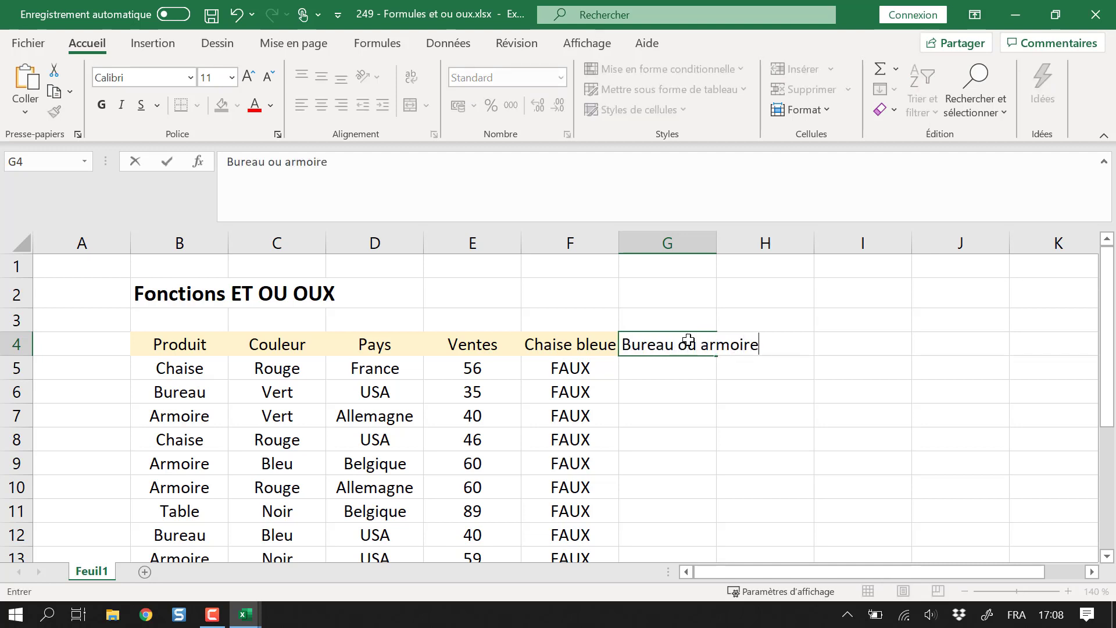
key(Return)
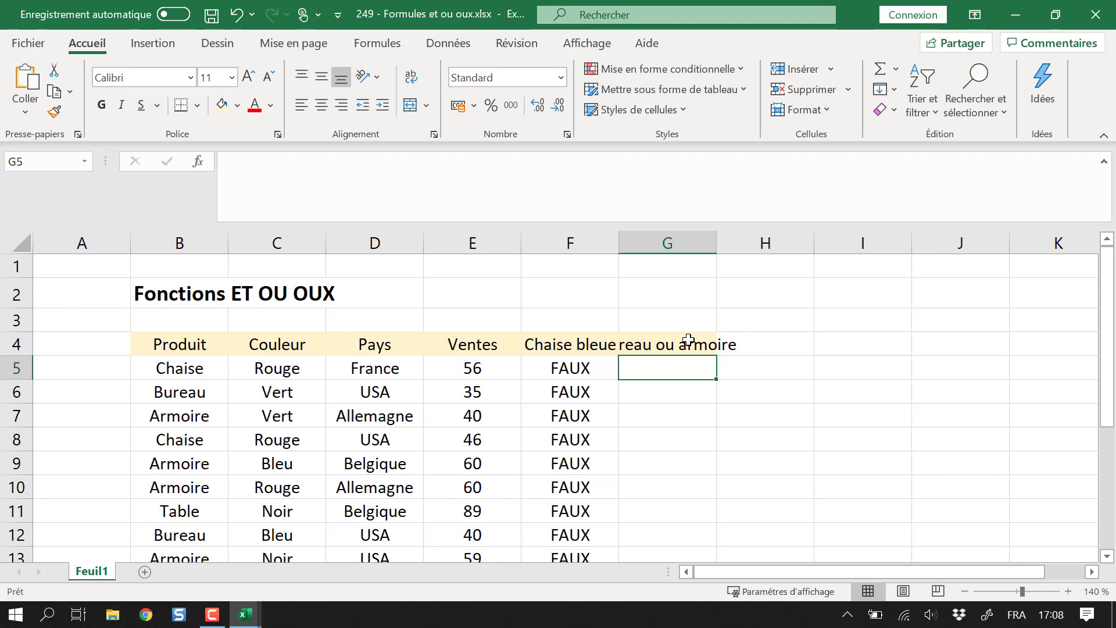
double_click(719, 247)
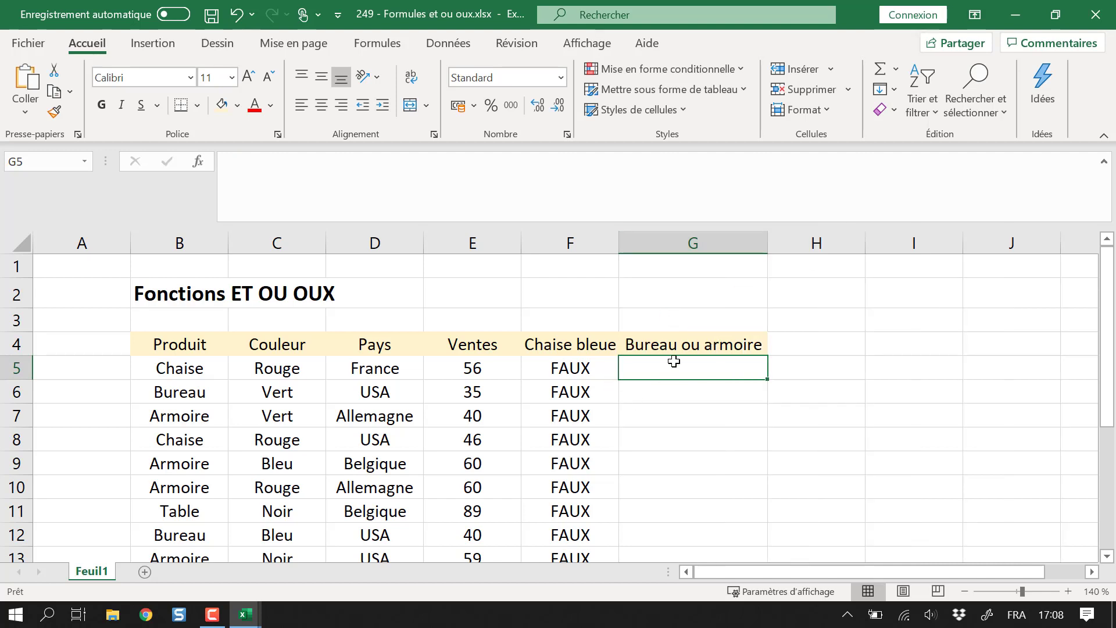
Start an OU formula in G5 with B5="Bureau" in parentheses as its first condition.
text(=ou()
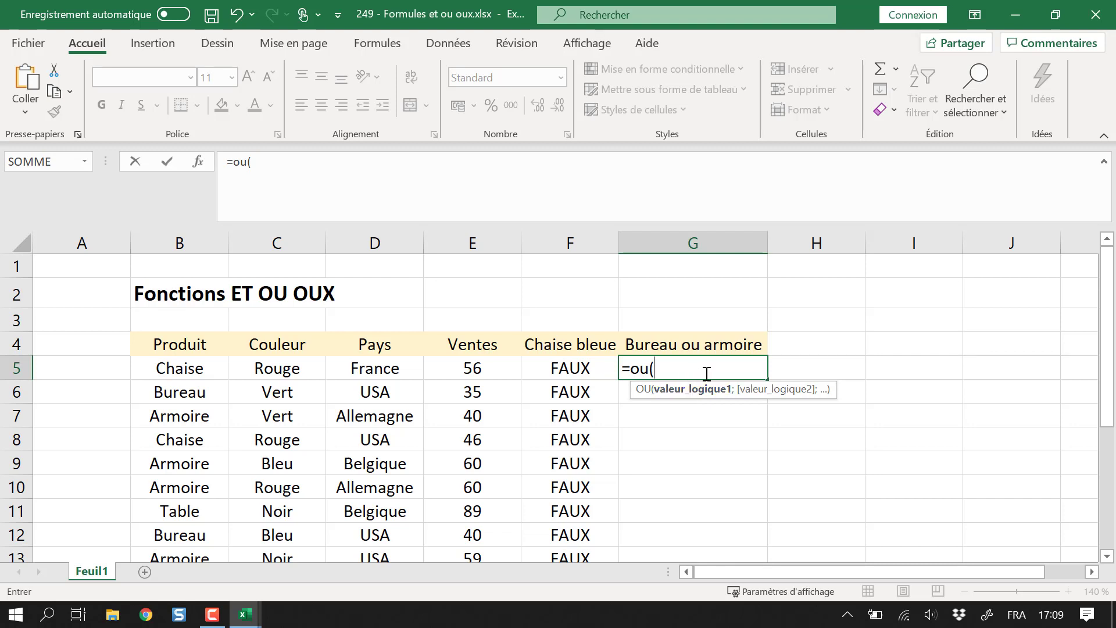
text(()
click(202, 368)
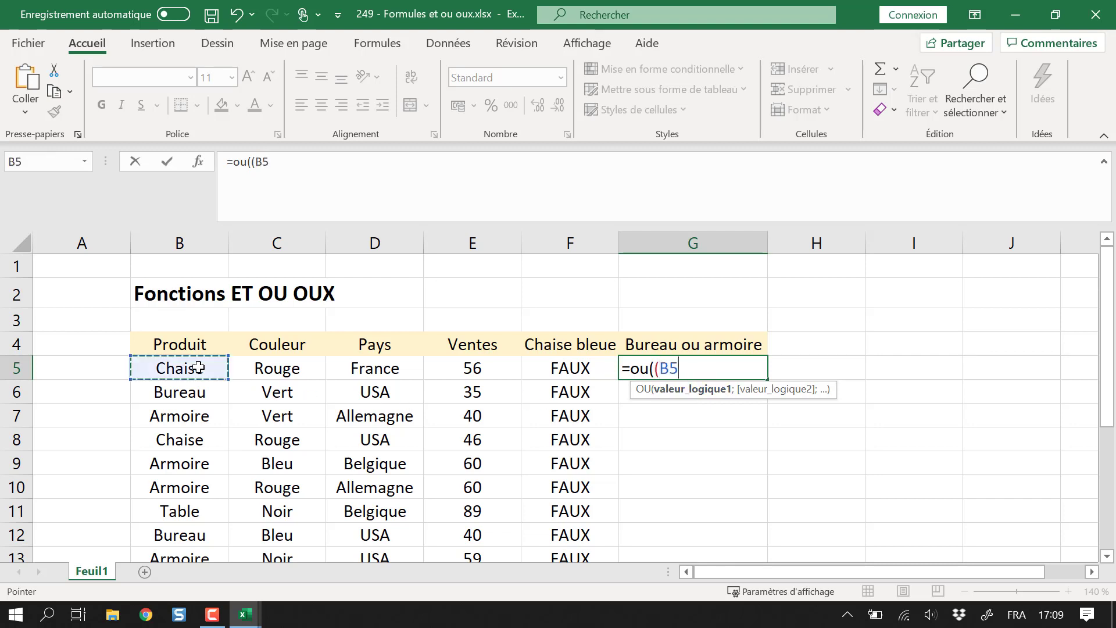
text(=)
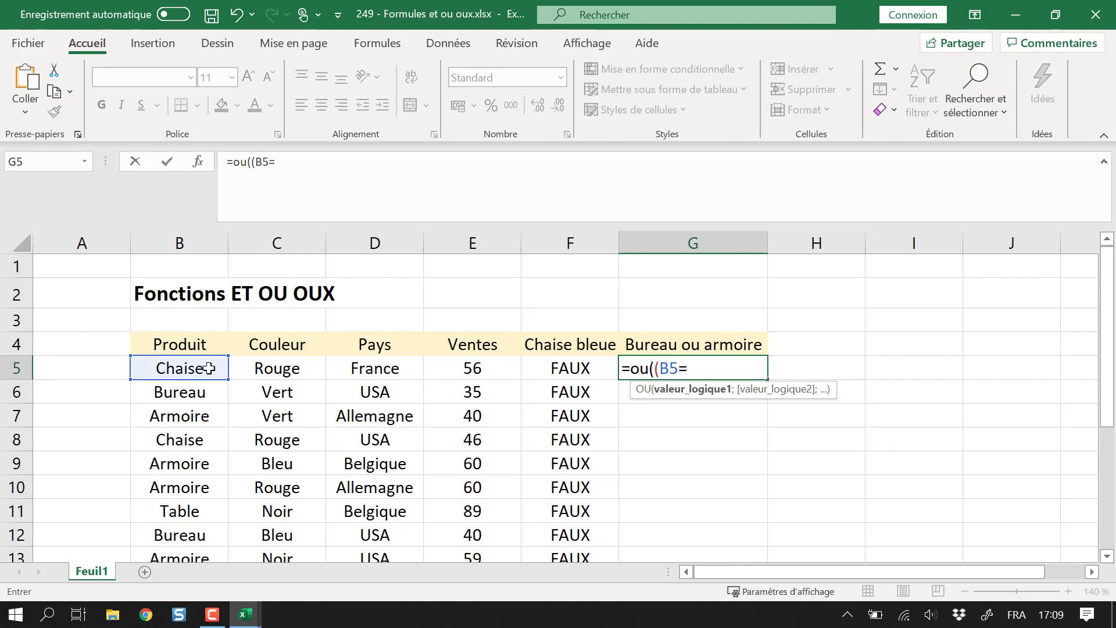
text("Bureau")
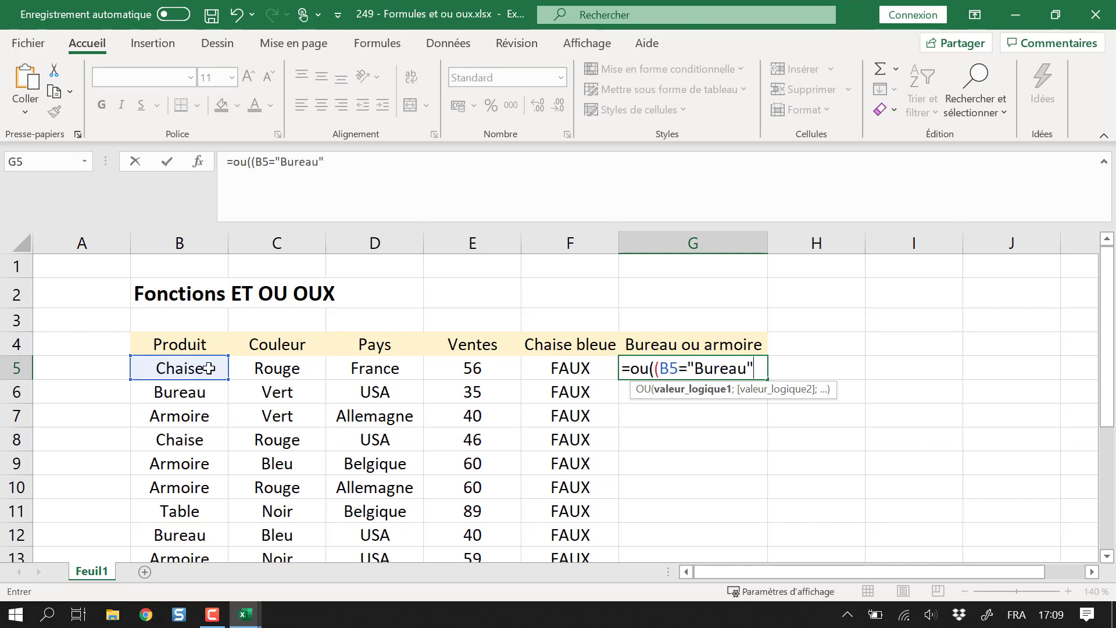
Add (B5="Armoire") as the second condition of the G5 OU formula and enter the formula.
text();()
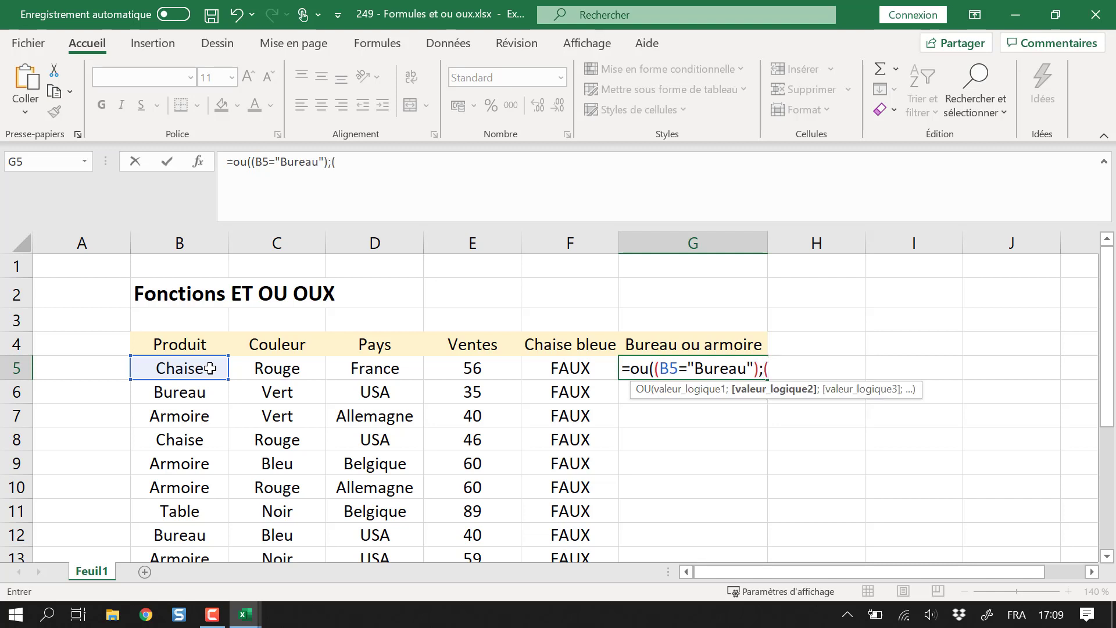
click(189, 370)
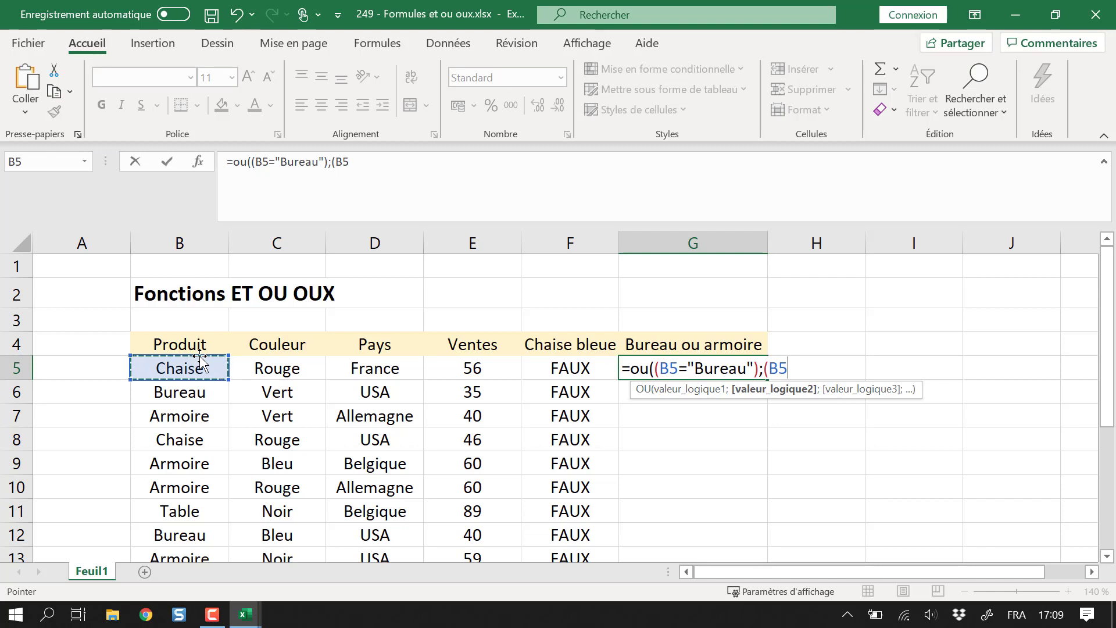
text(=")
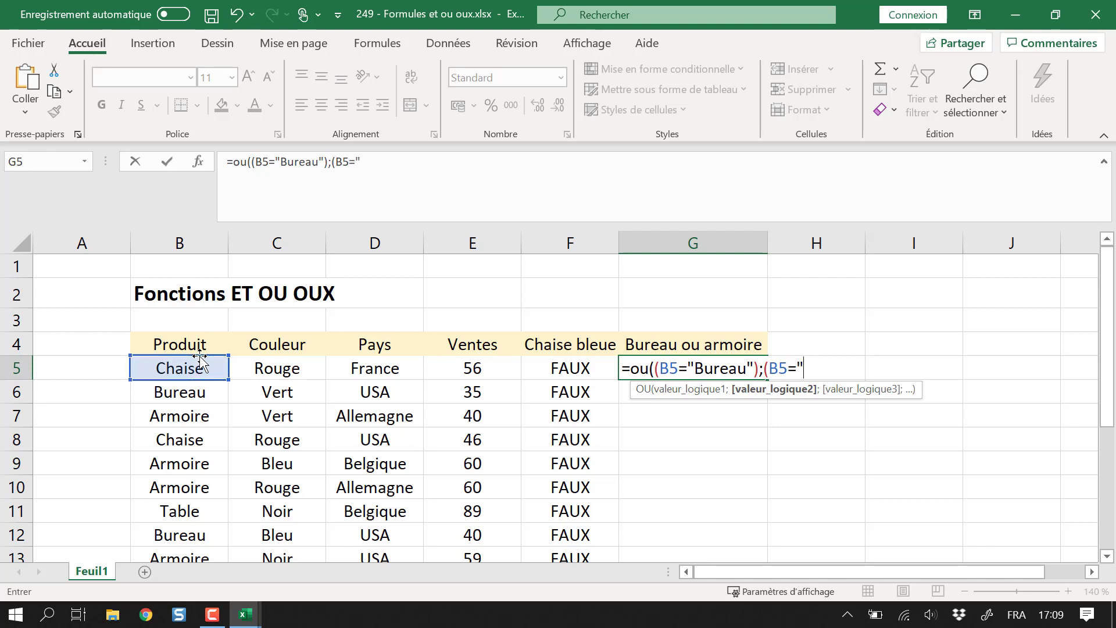
text(Armoire)
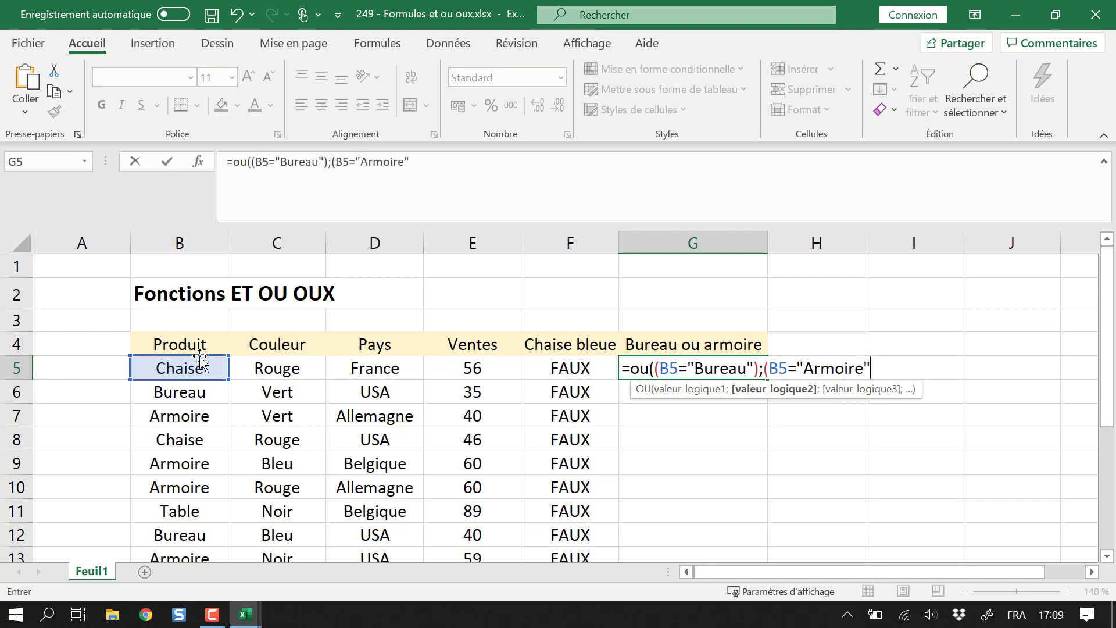
text(")))
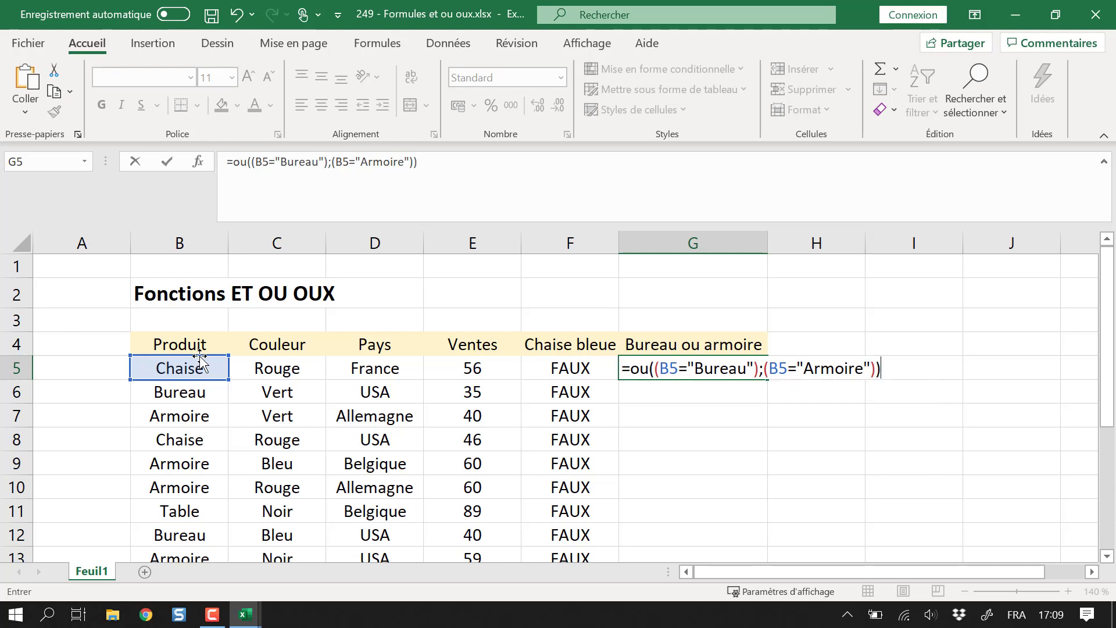
key(Return)
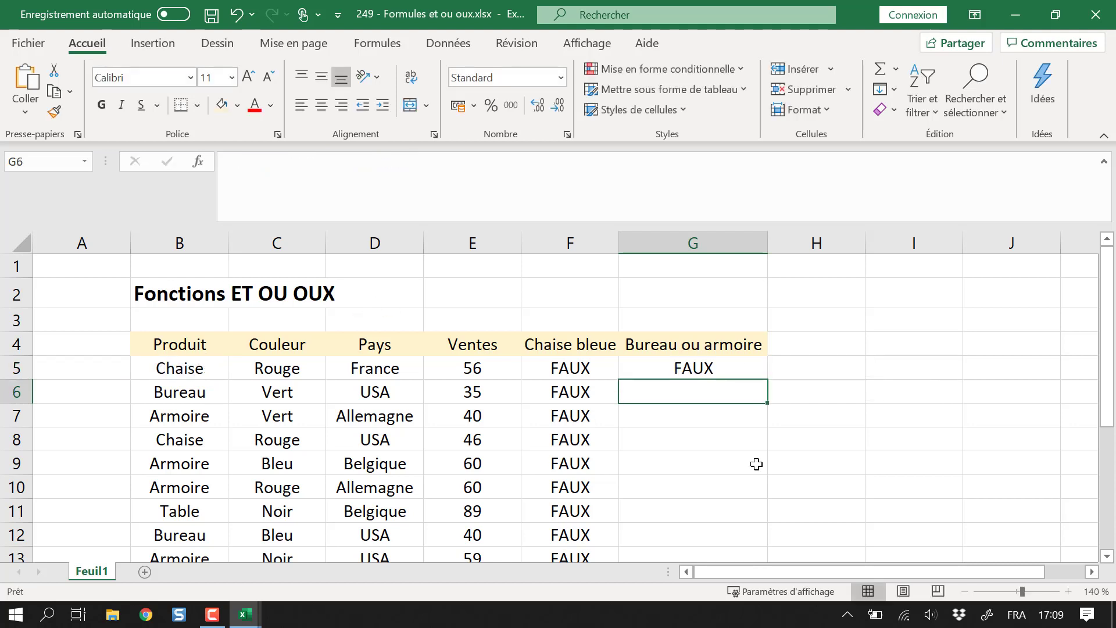
Fill the G5 OU formula down to row 19 and check the copied formulas in G6 and G7.
click(743, 372)
double_click(768, 379)
click(726, 387)
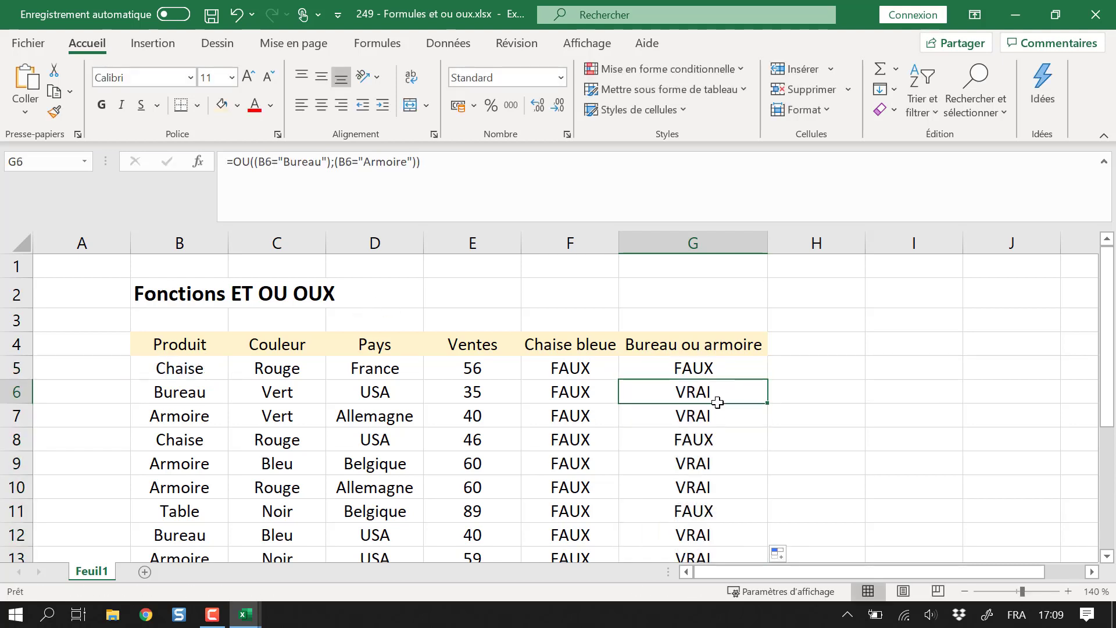
click(704, 416)
Compare the products in column B with the OU results in column G, and review the formulas in G5 and F5.
click(198, 392)
drag(197, 392, 646, 407)
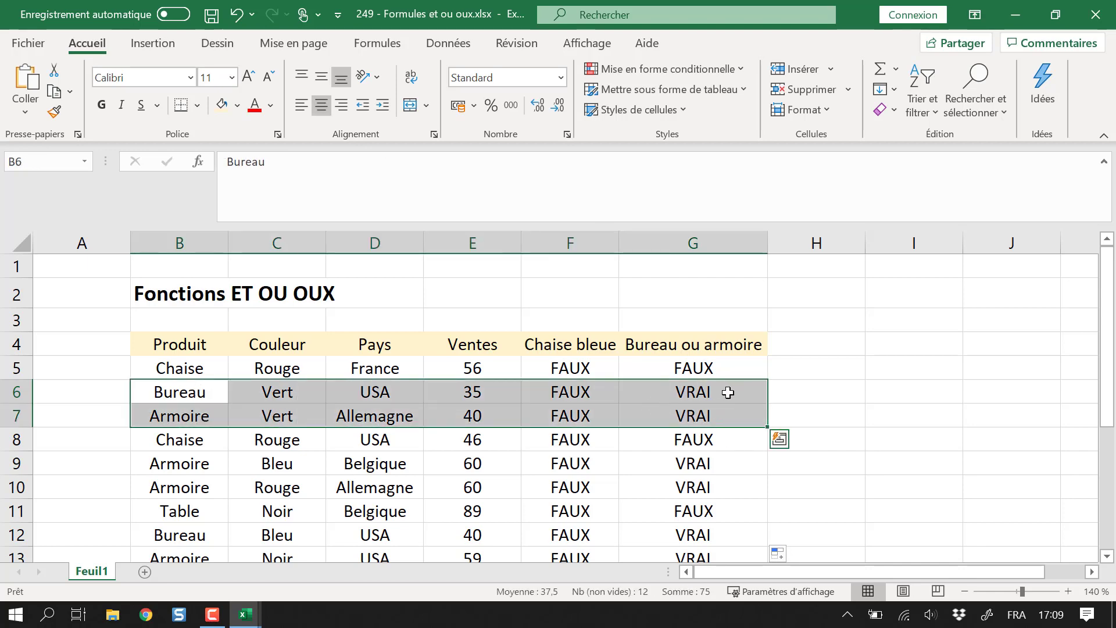
scroll(722, 429, down, 2)
scroll(727, 431, down, 2)
scroll(730, 465, up, 3)
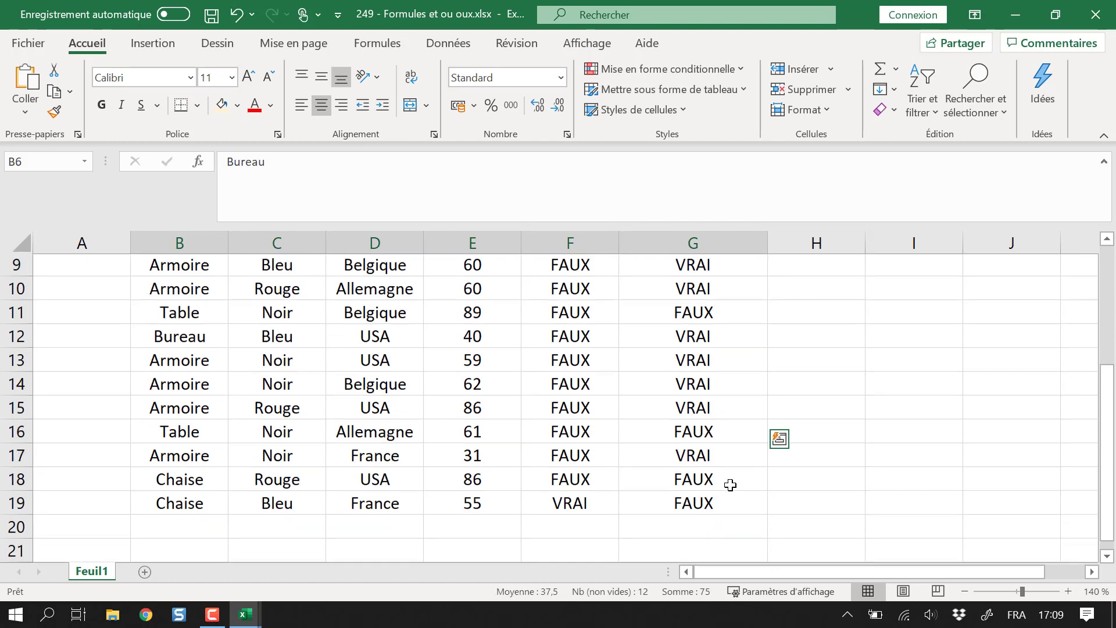
click(726, 365)
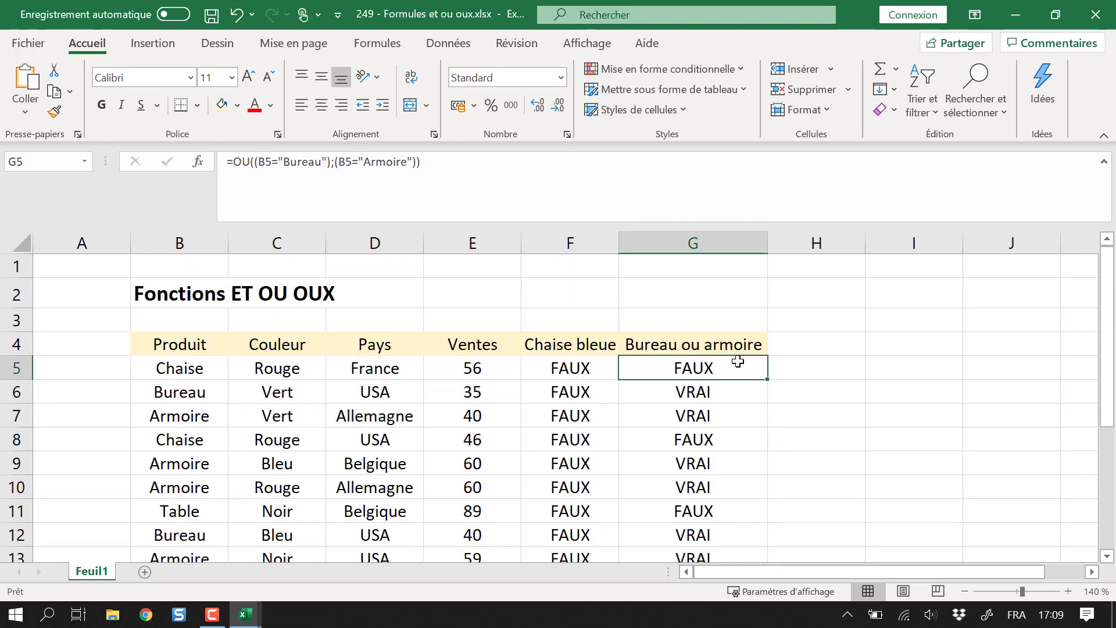
click(582, 372)
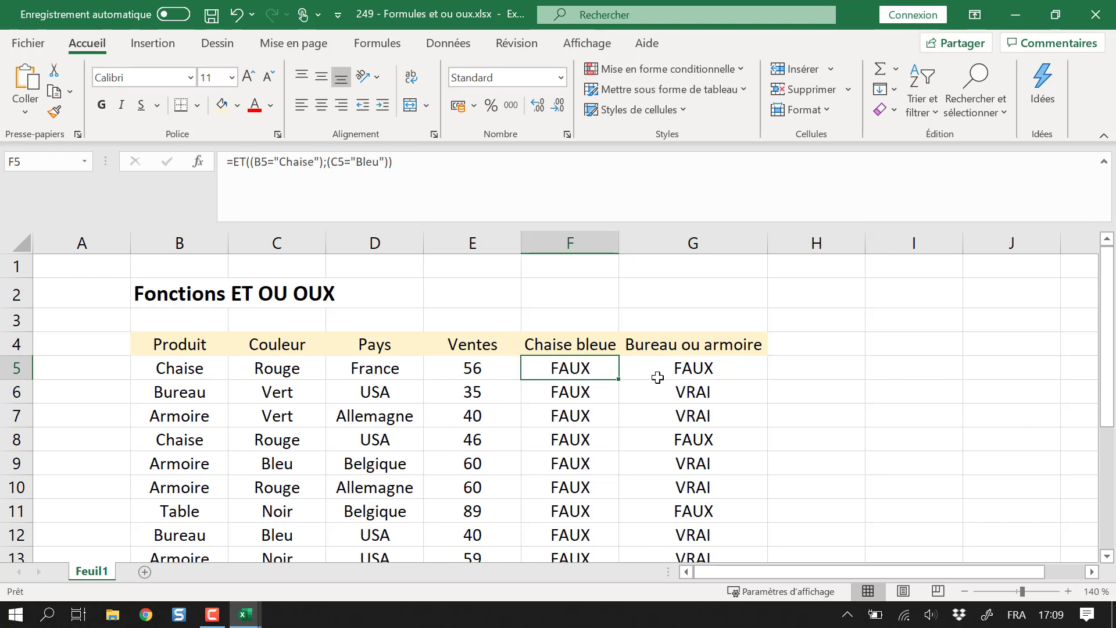
click(663, 372)
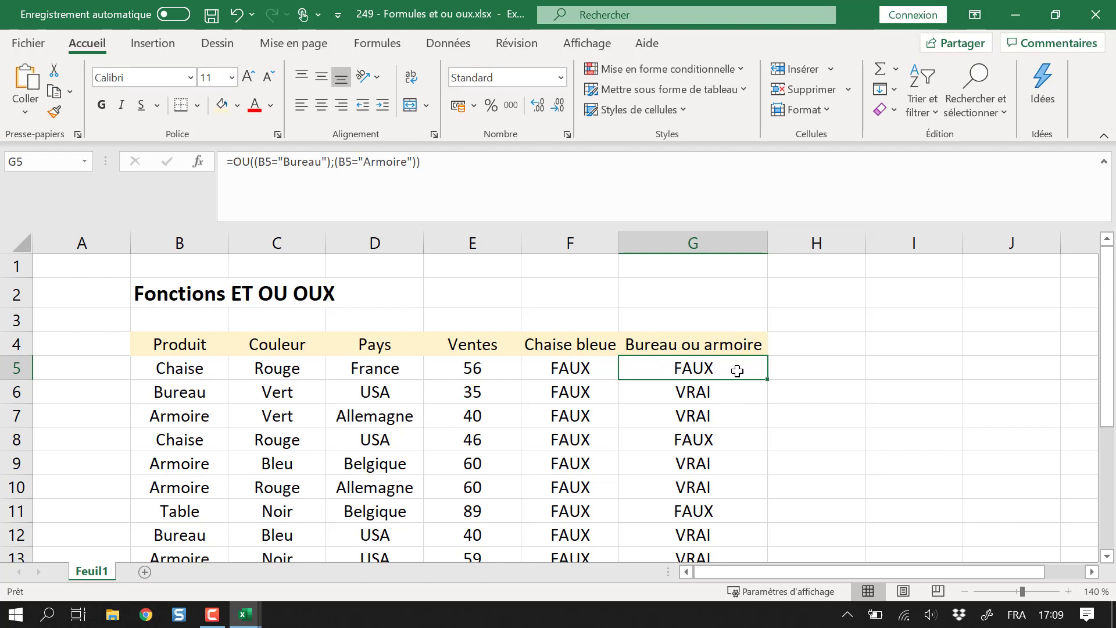
click(783, 391)
click(708, 368)
text(+)
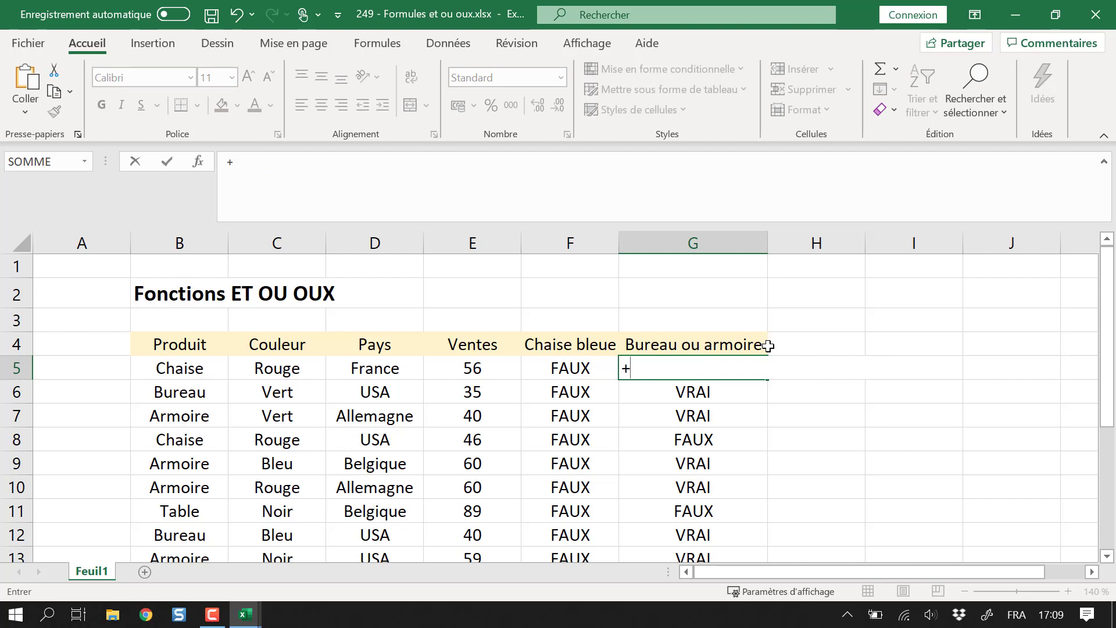
key(Escape)
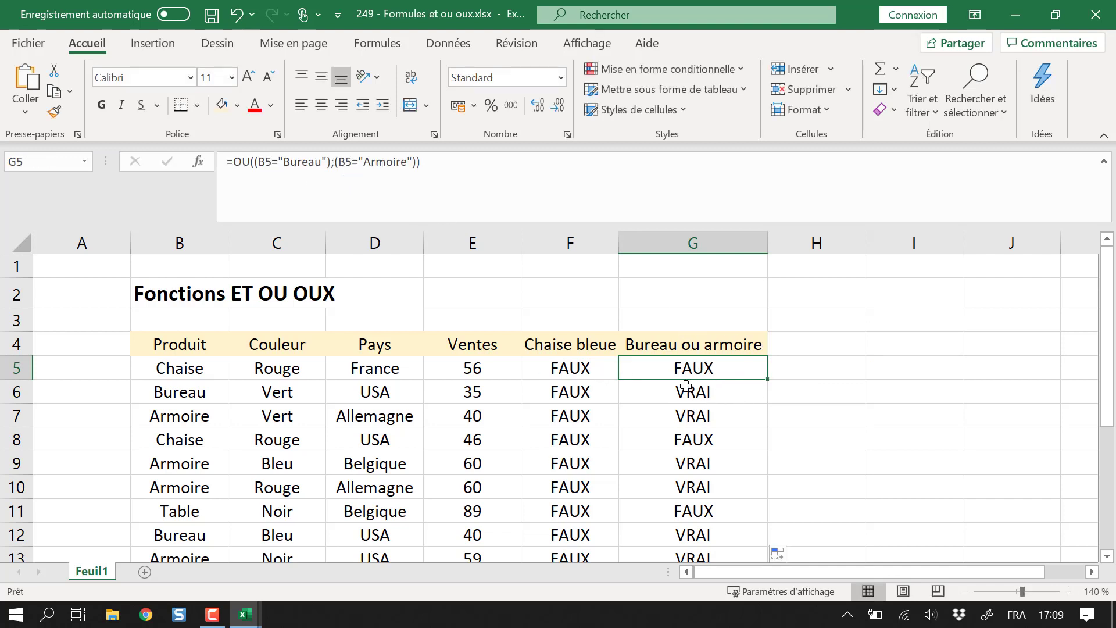
Review the conditions of the OU formula in G5 alongside the neighbouring result in F5.
click(815, 394)
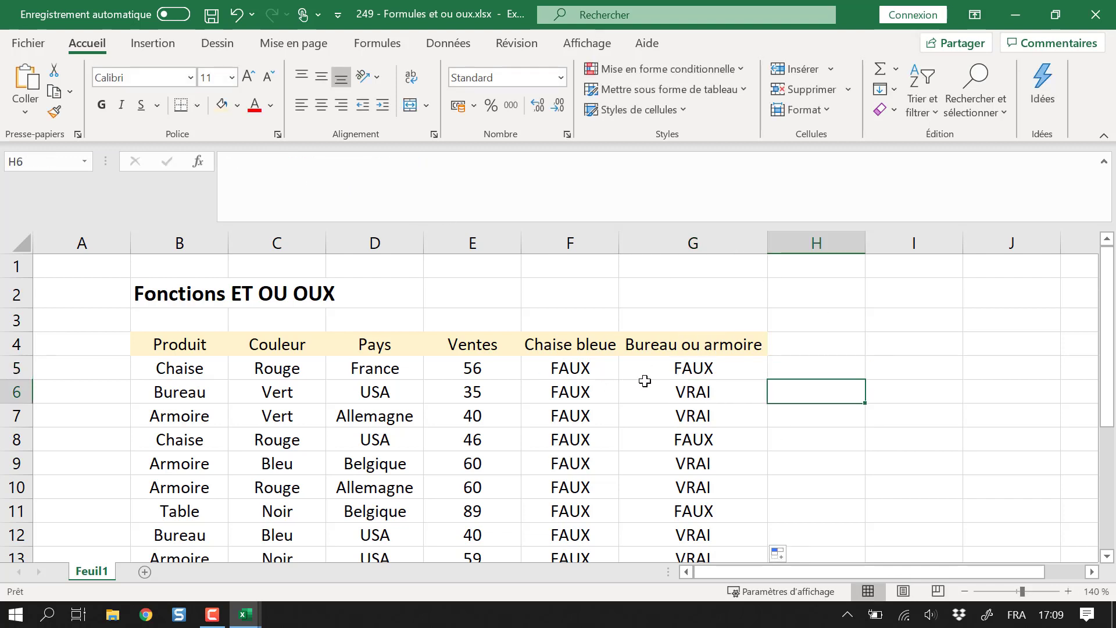
click(585, 366)
click(624, 369)
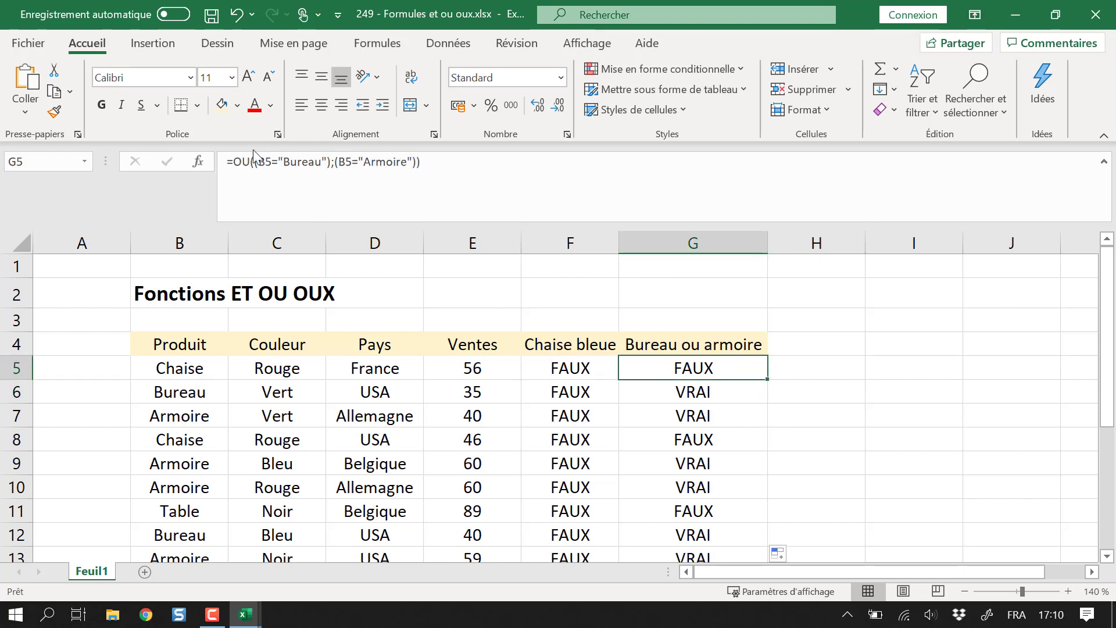
click(853, 410)
click(833, 339)
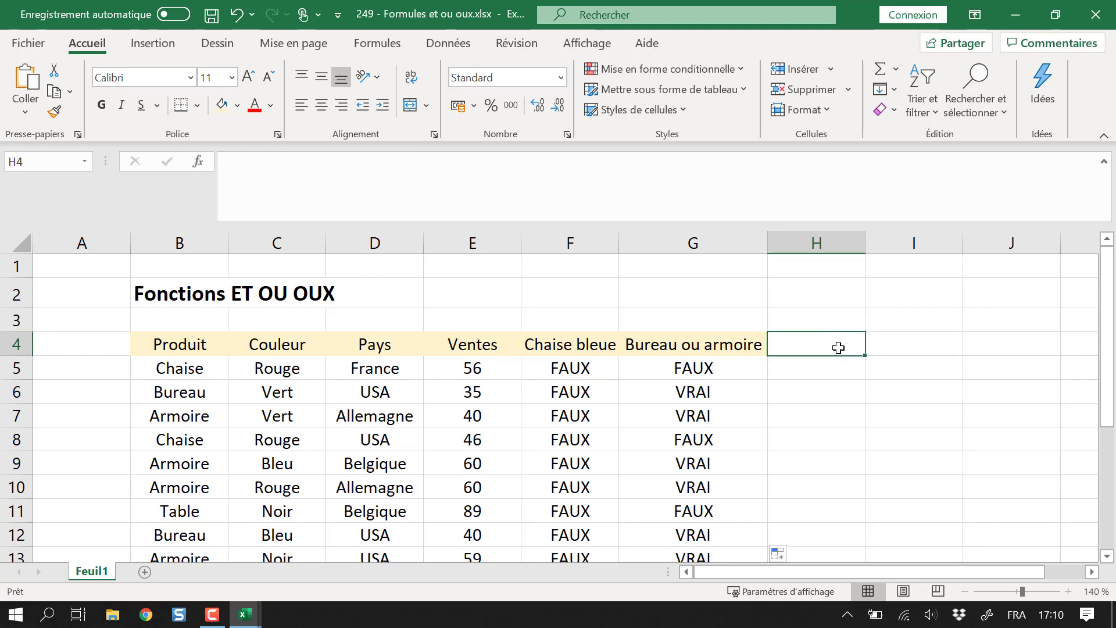
key(Down)
key(Up)
key(Left)
key(Down)
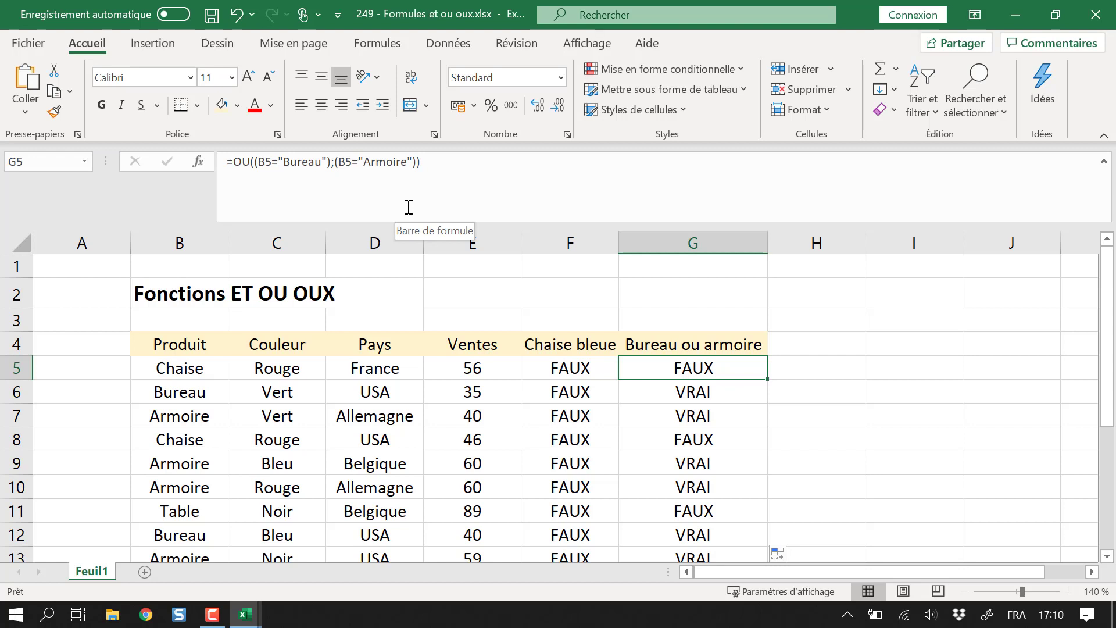
key(Up)
key(Right)
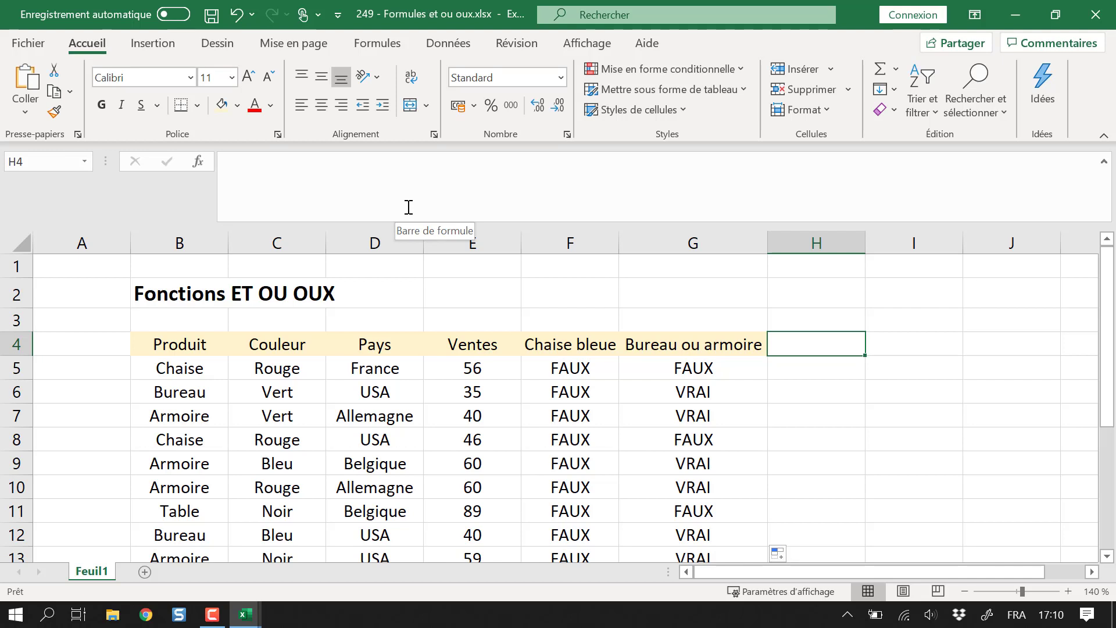
Enter the column header "Bureau ou USA" in H4.
click(652, 344)
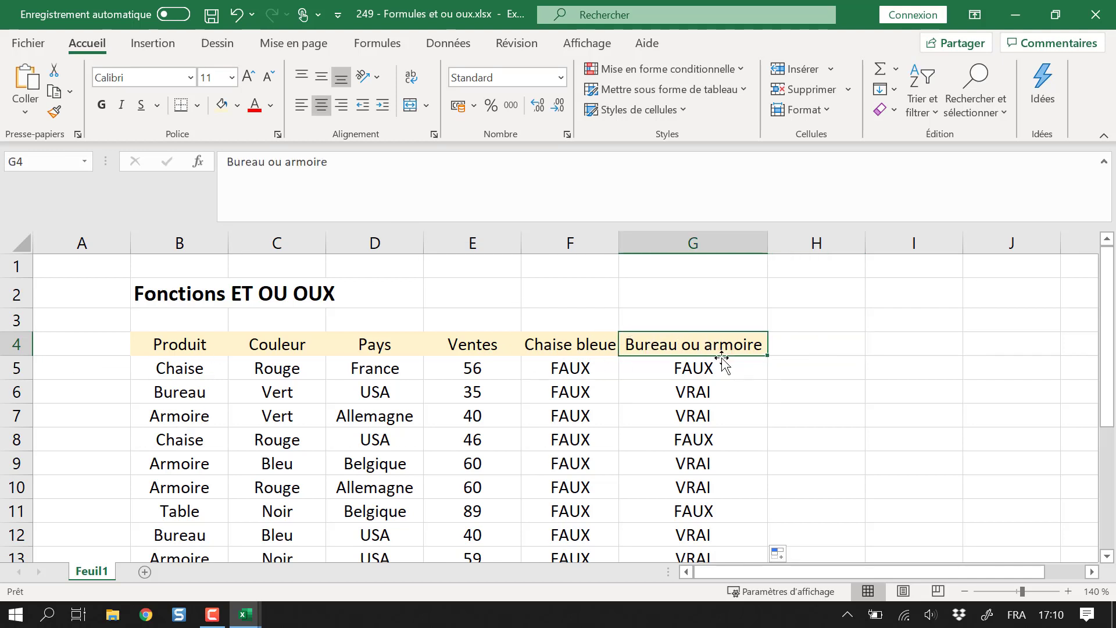
click(825, 340)
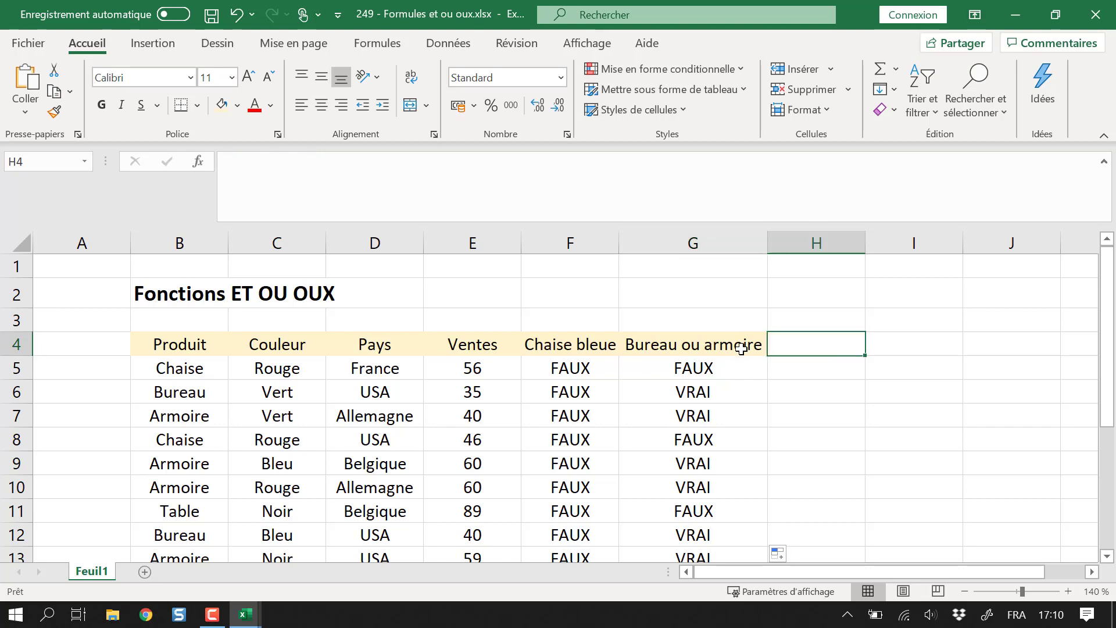
text(Bureau ou)
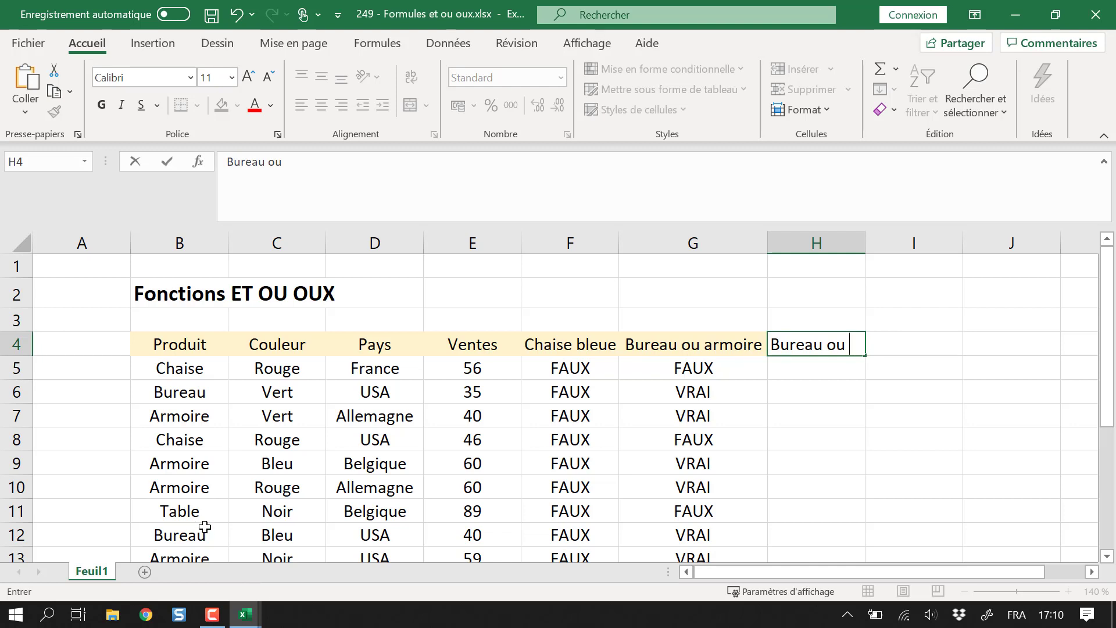
text(USA)
key(Return)
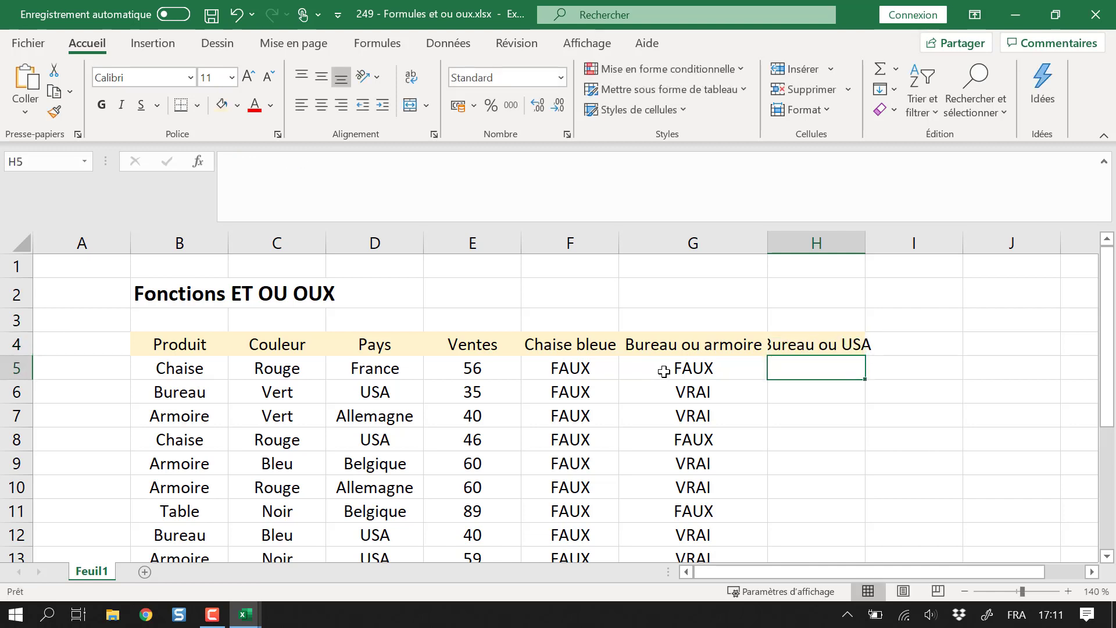
Start an OU formula in H5 with B5="Bureau" in parentheses as its first condition.
text(=ou)
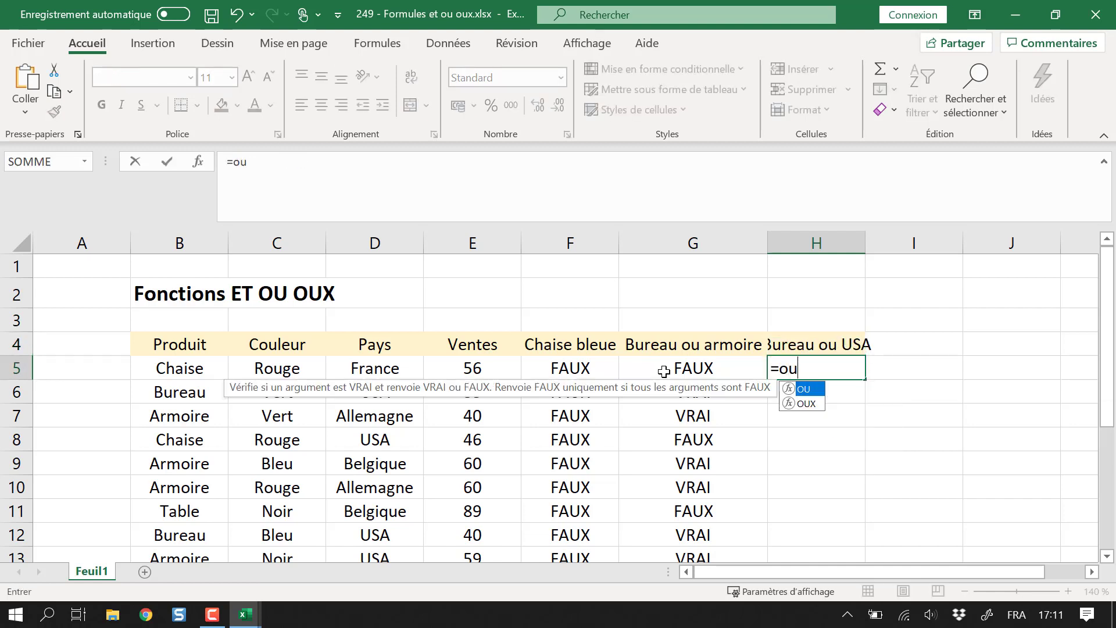
text((()
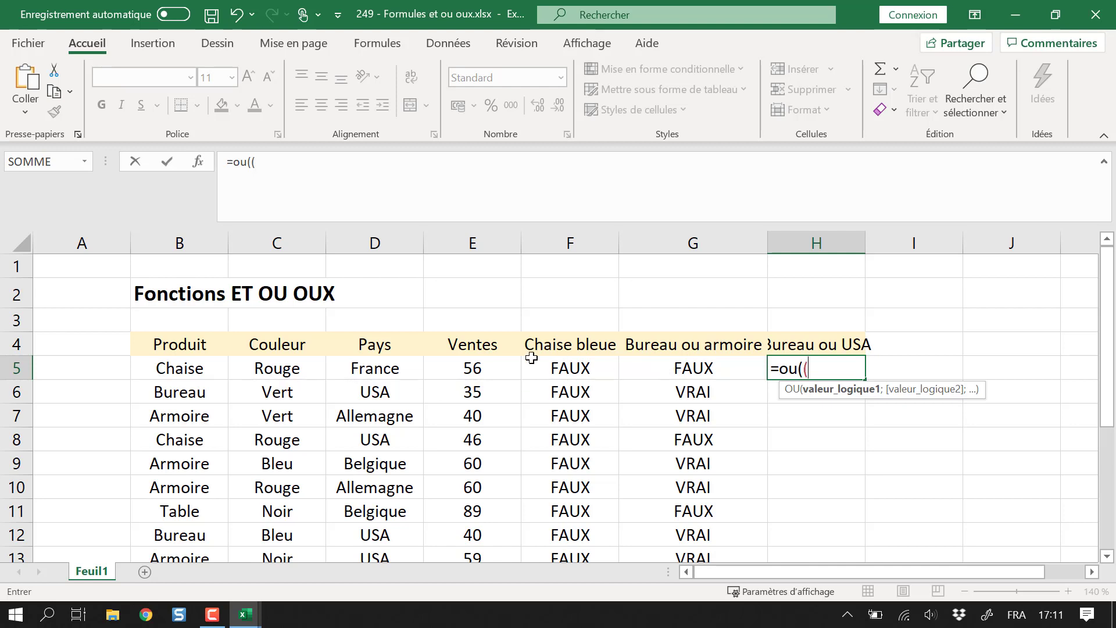
click(203, 369)
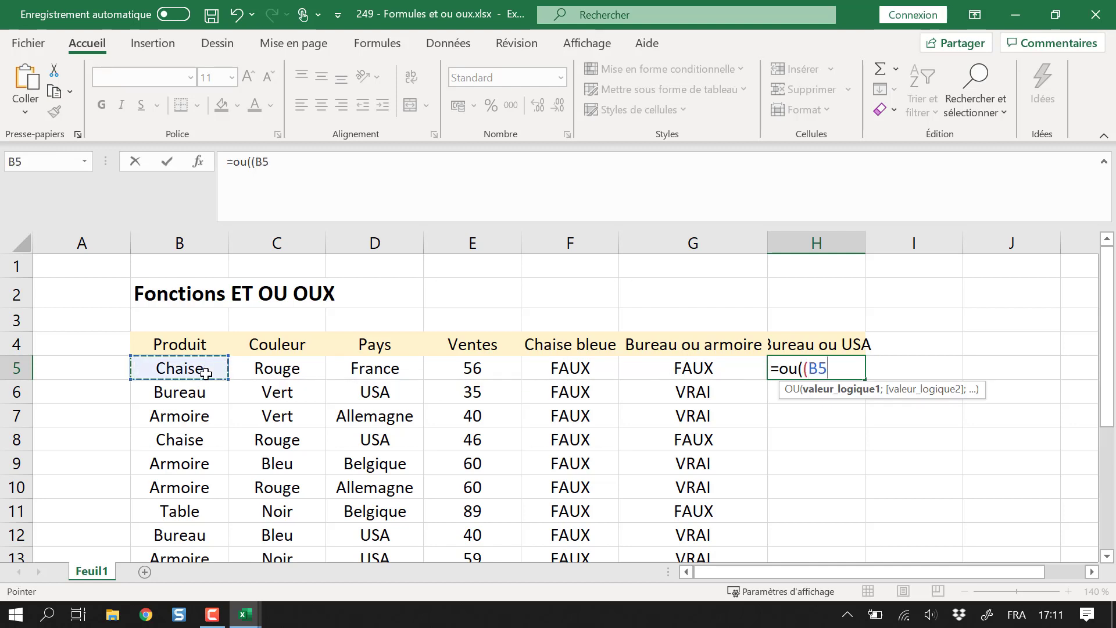
text(="Bureau)
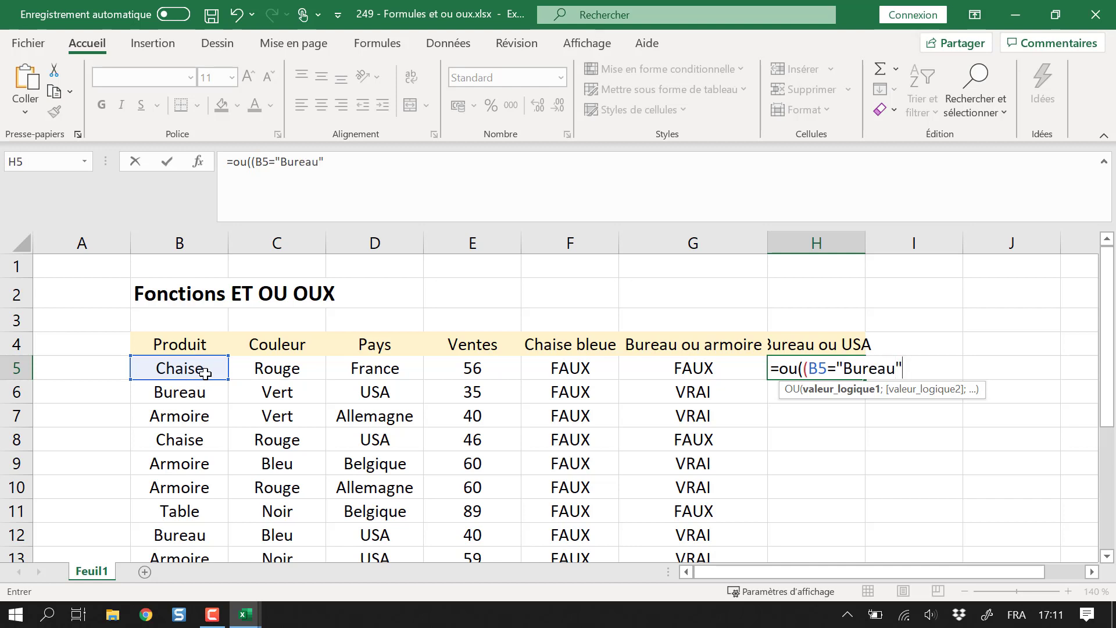
text(");)
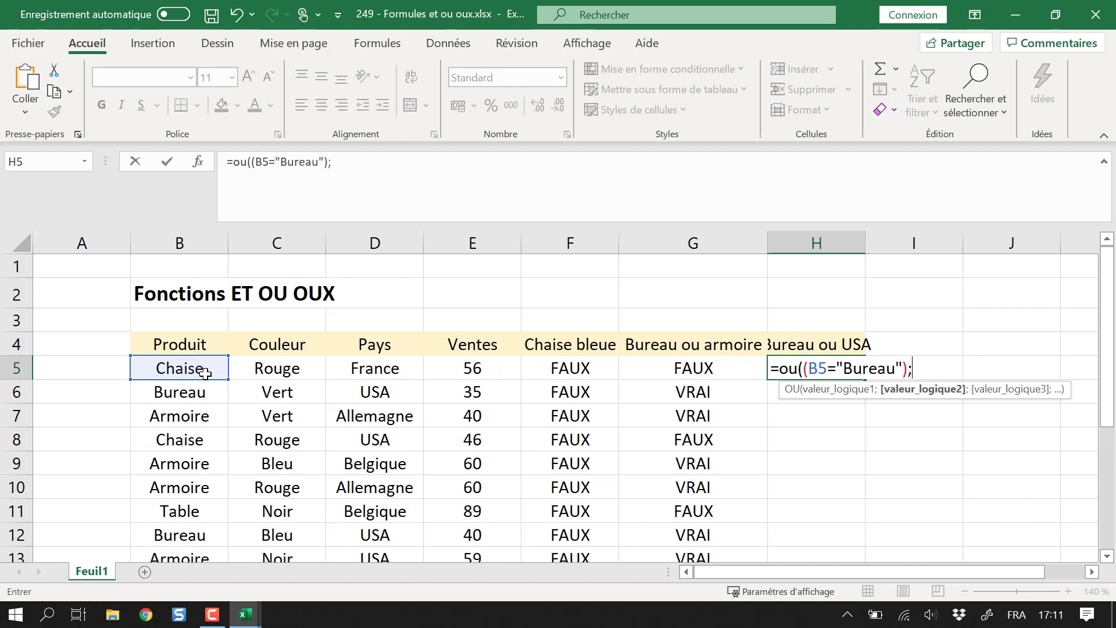
Add (D5="USA") as the second condition of the H5 OU formula and enter the formula.
text(()
click(205, 373)
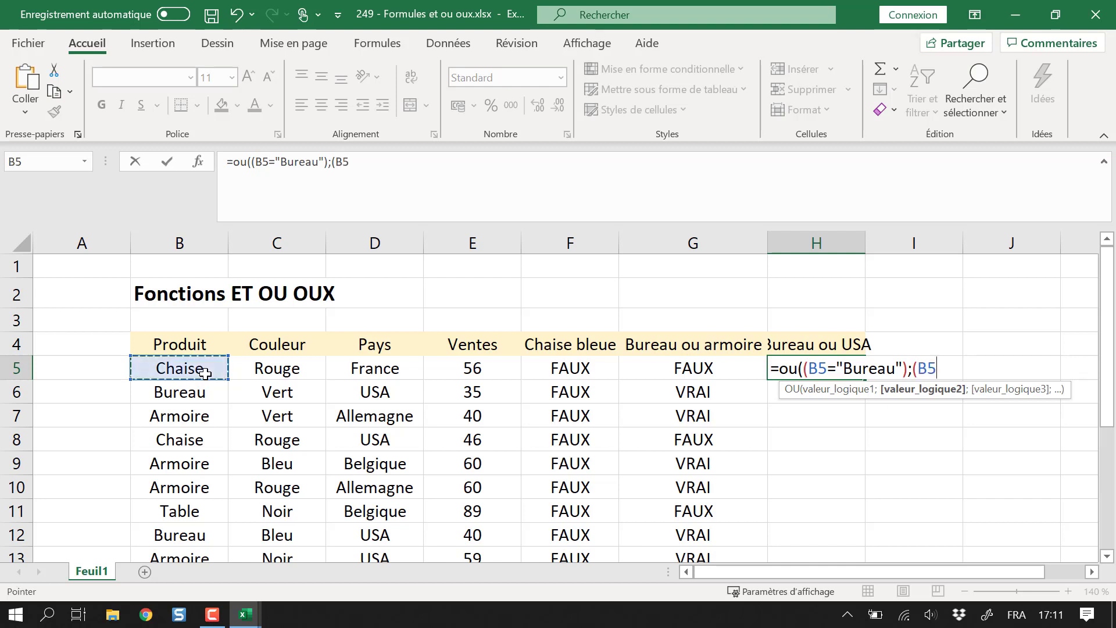
key(Right)
key(Right)
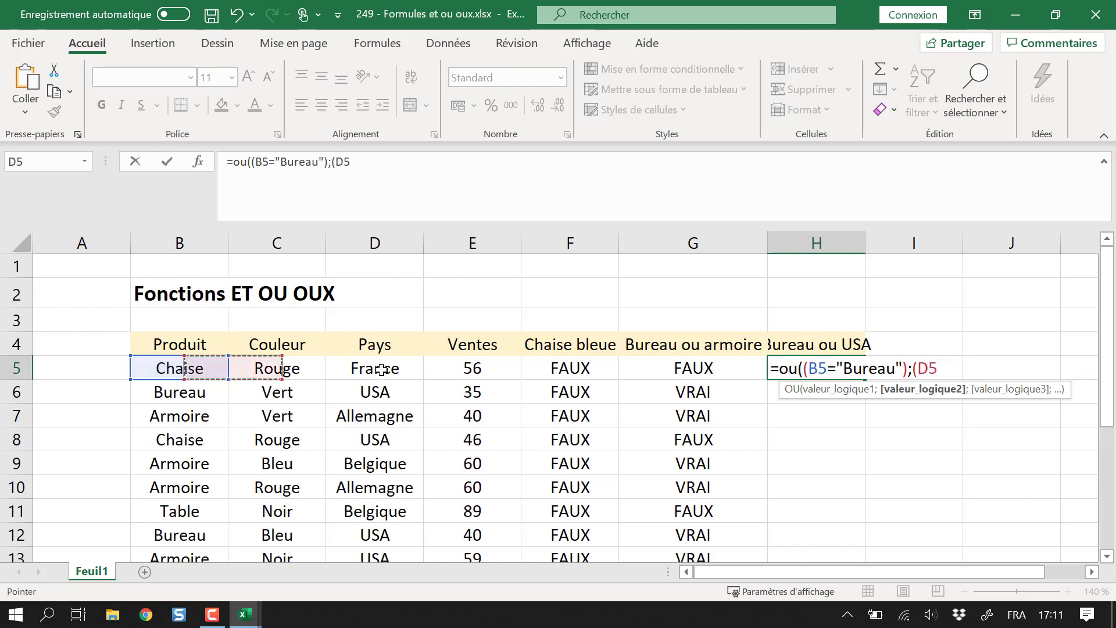
text(=")
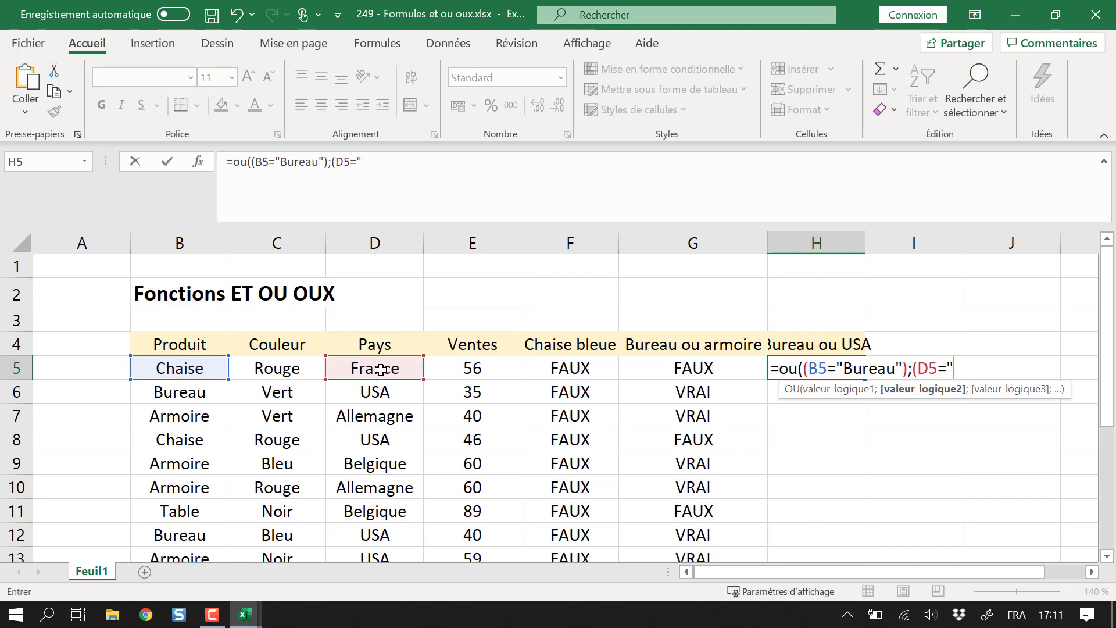
text(USA)
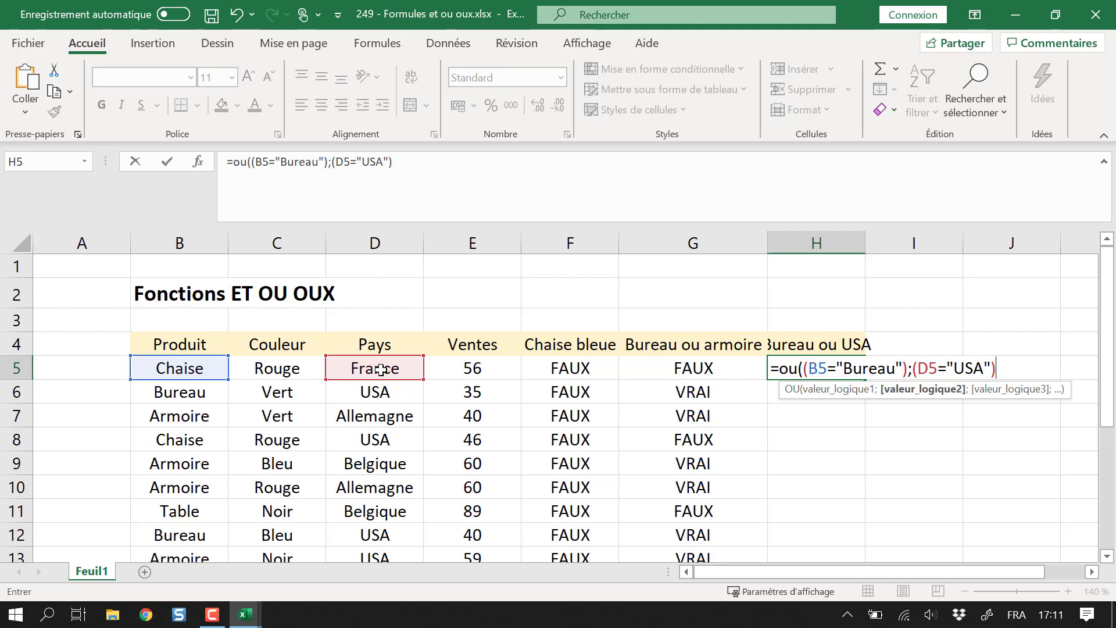
text())
key(Return)
Fill the H5 OU formula down to row 19 and compare the product and country in row 12 with its result in H12.
click(829, 367)
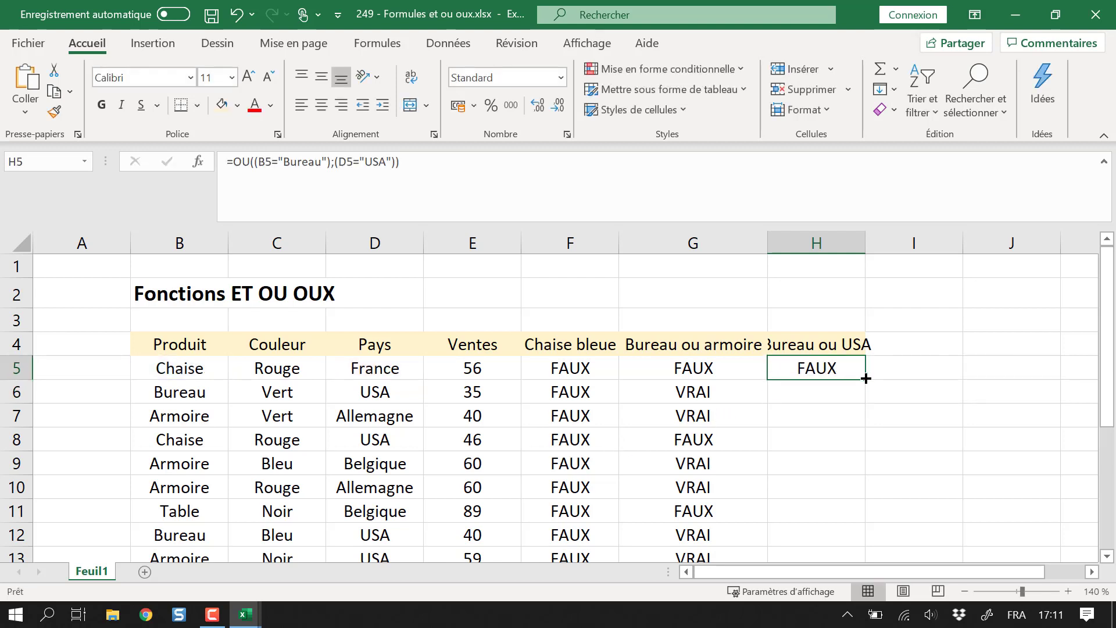
double_click(865, 379)
scroll(761, 498, down, 3)
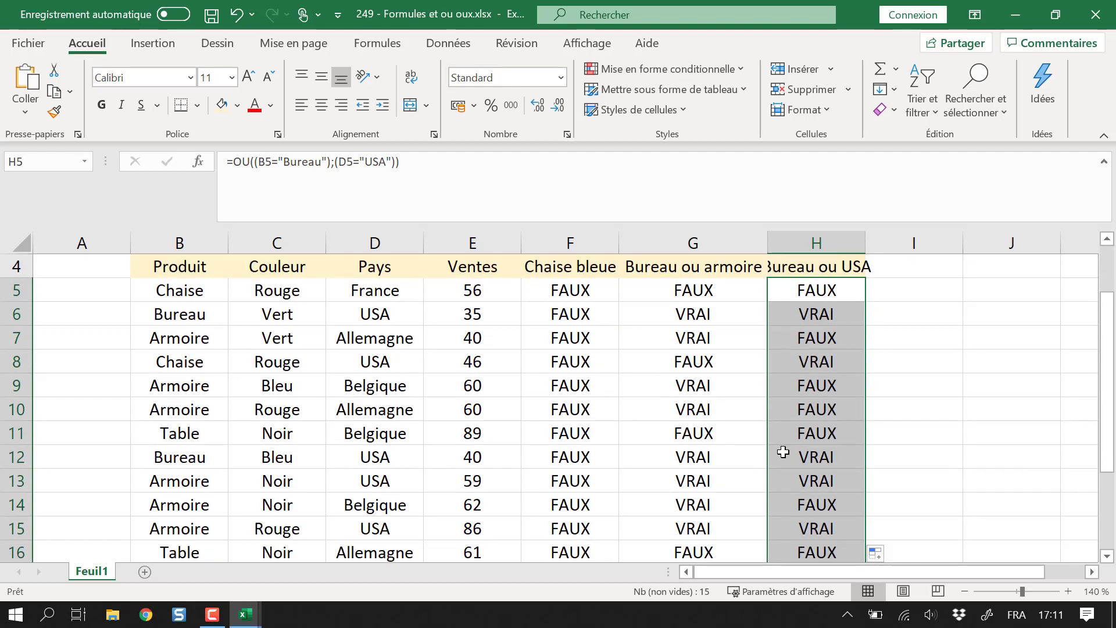
click(852, 322)
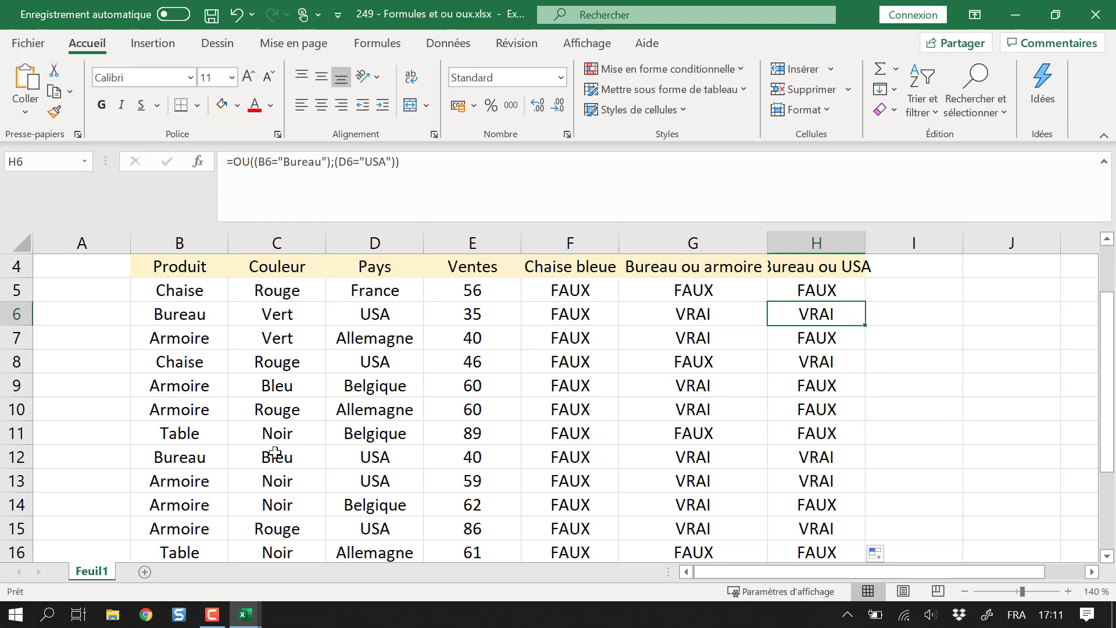
click(177, 459)
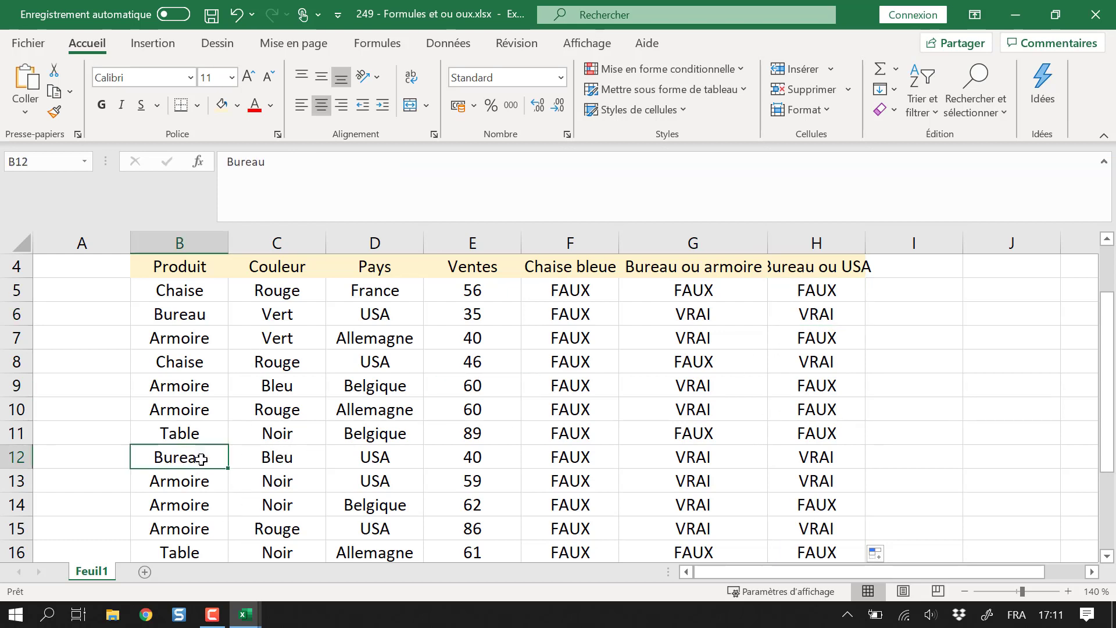
drag(341, 461, 179, 463)
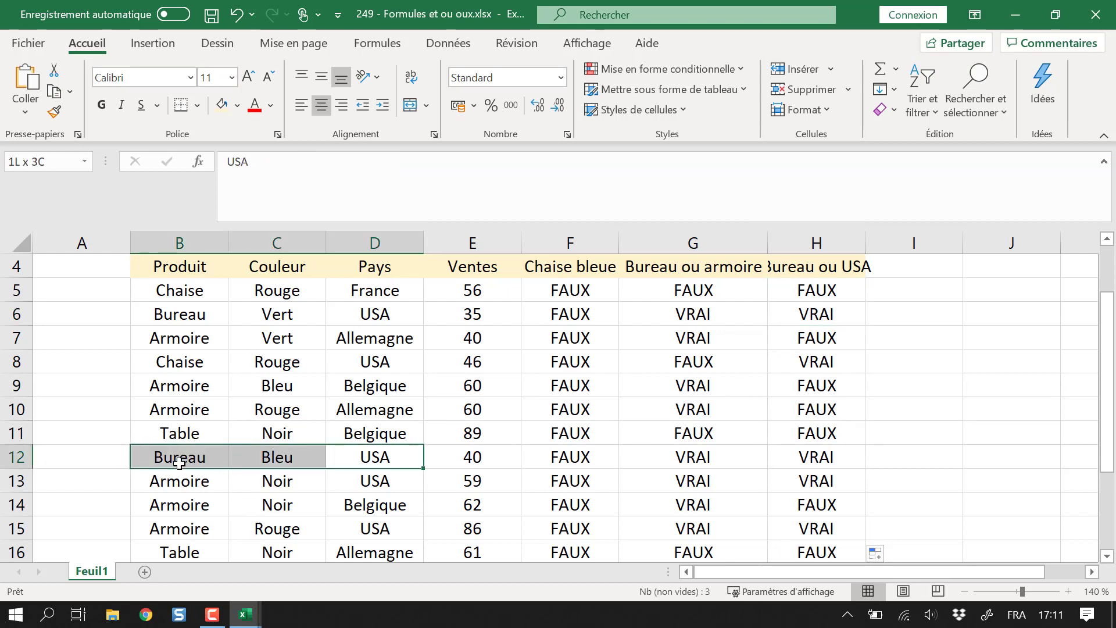
click(850, 455)
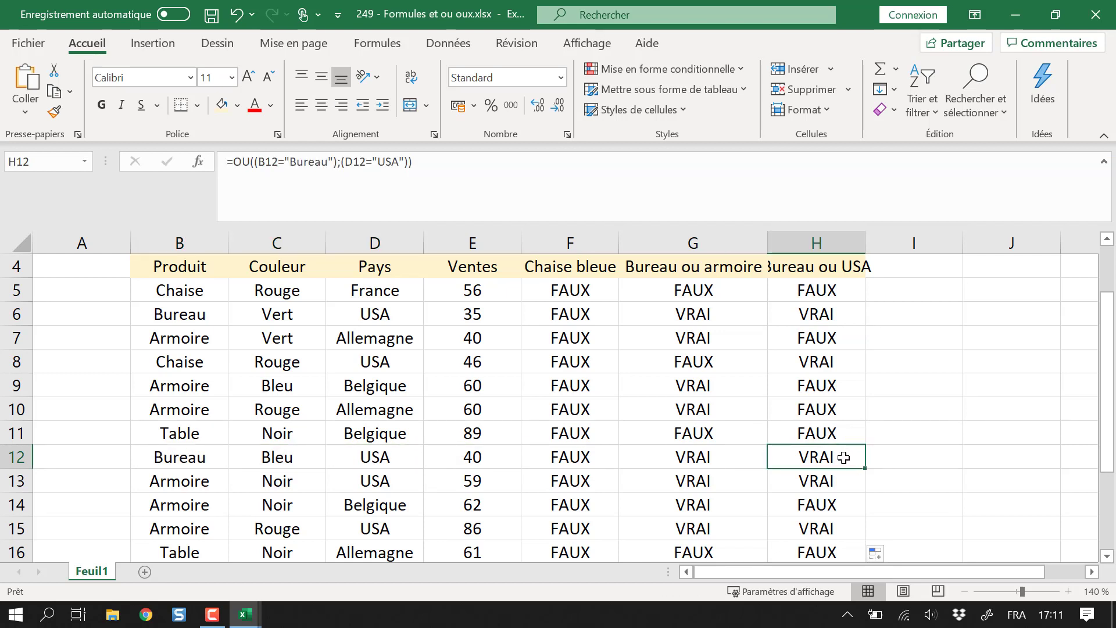
click(186, 458)
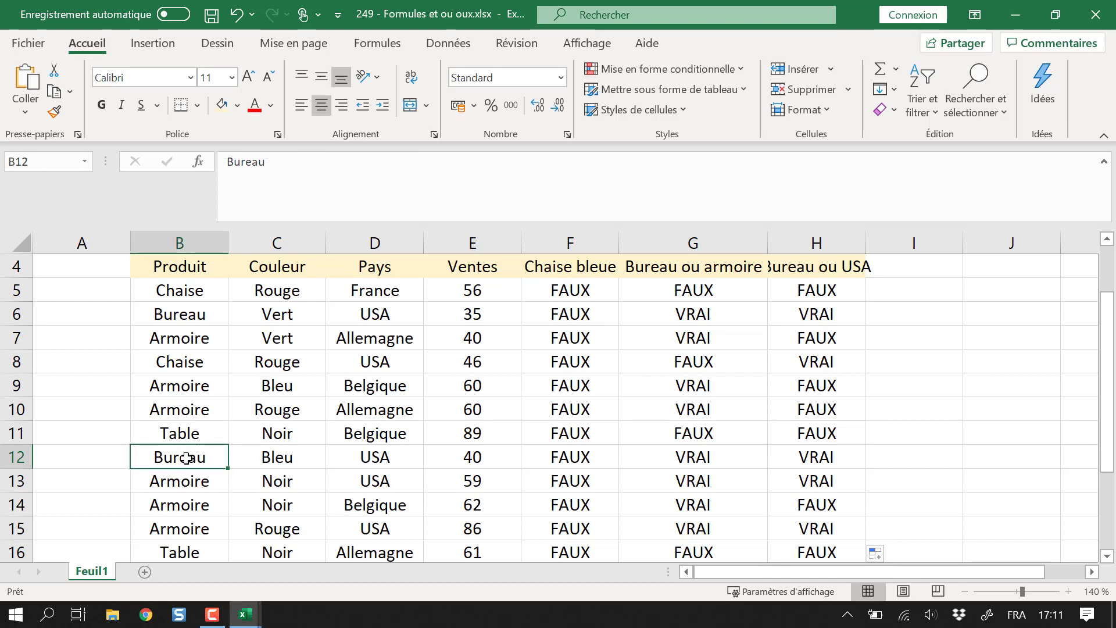
click(404, 465)
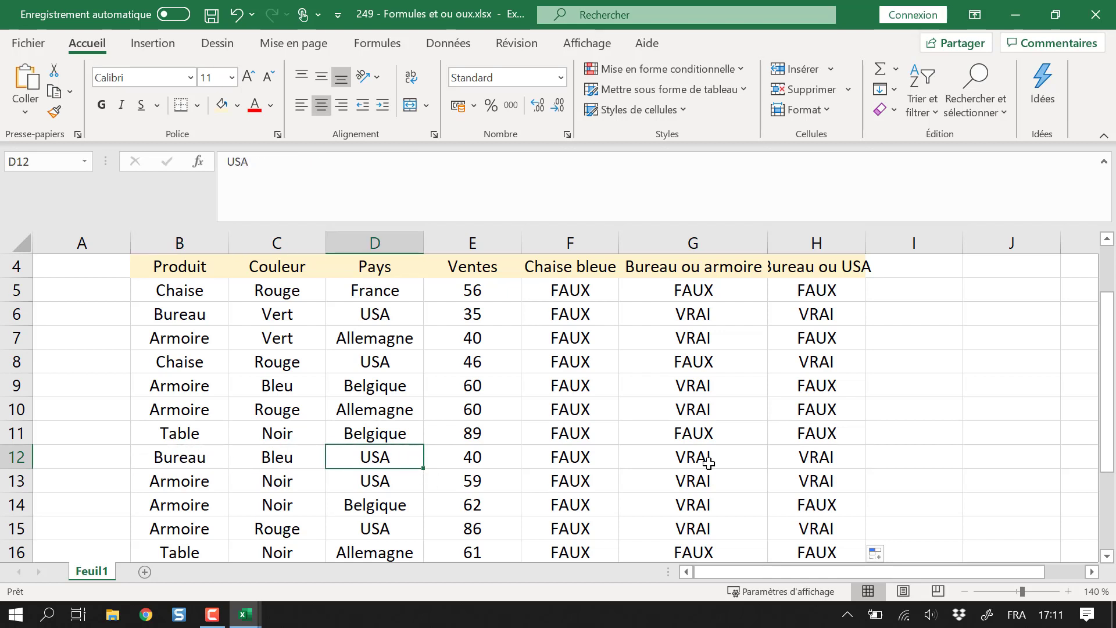
Change the function in the H6 formula from OU to OUX, keeping both conditions, and enter it.
click(814, 315)
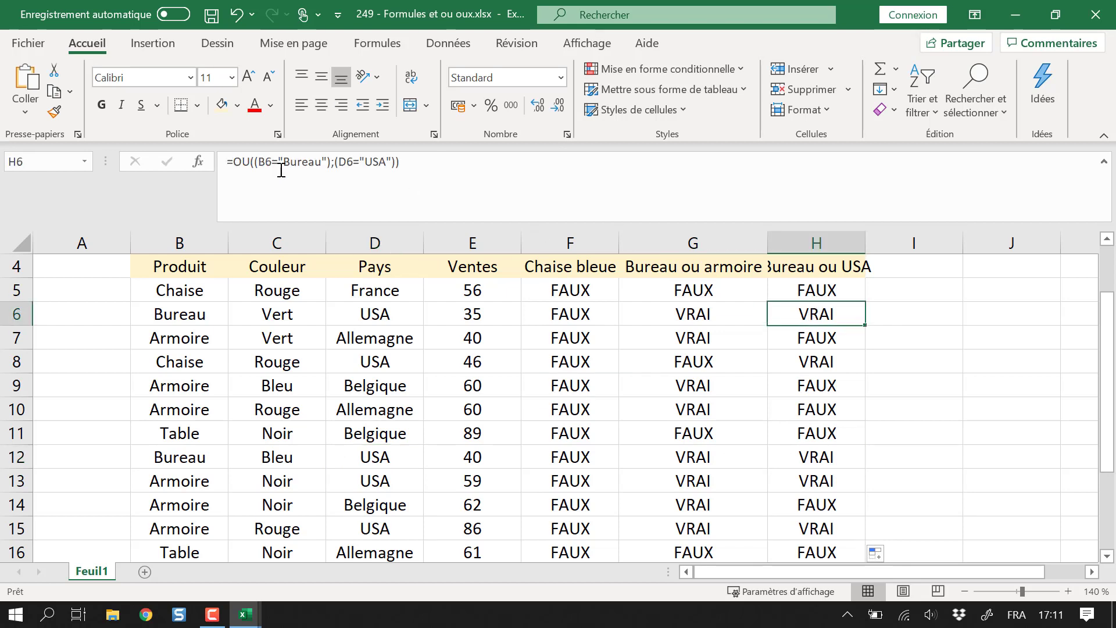
click(250, 161)
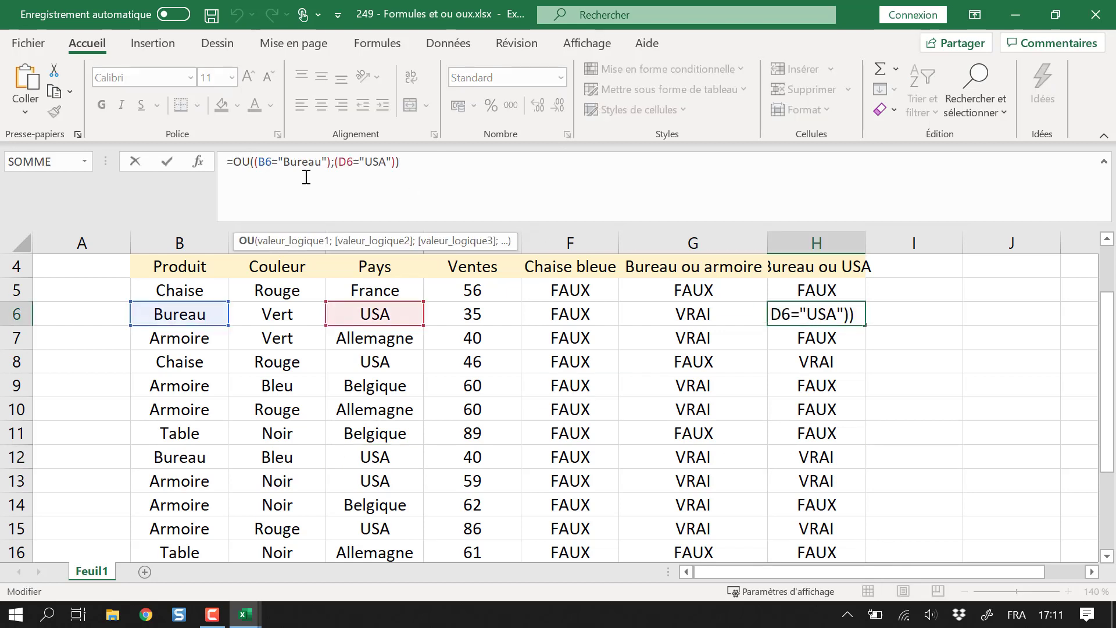
text(X)
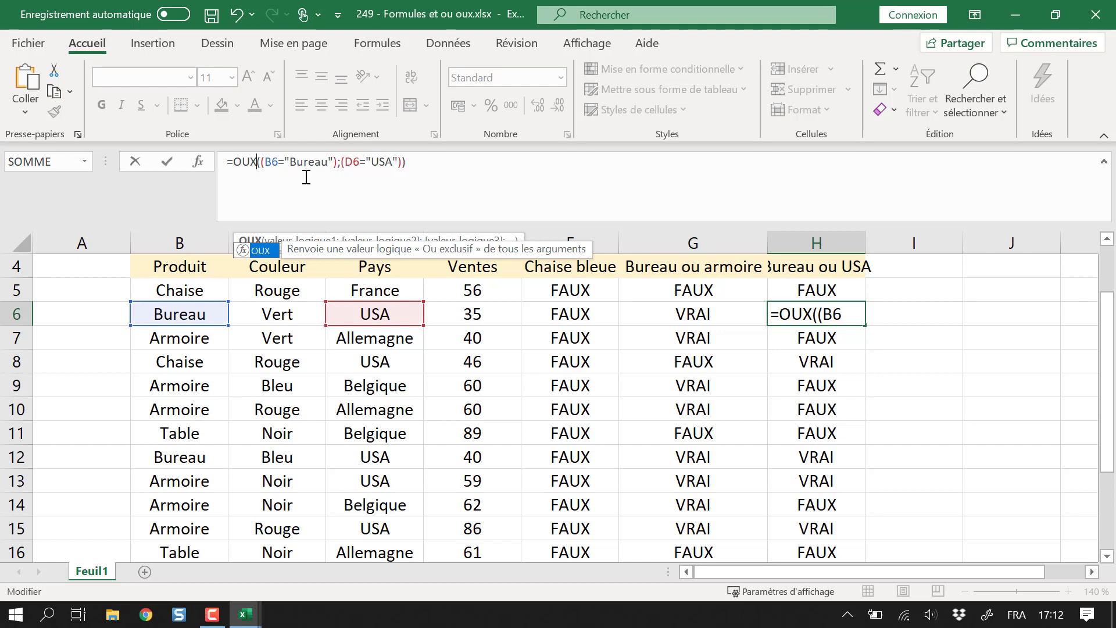
key(Return)
Copy the H6 OUX formula up to H5 and down column H to row 19, and check the result in row 12.
click(813, 310)
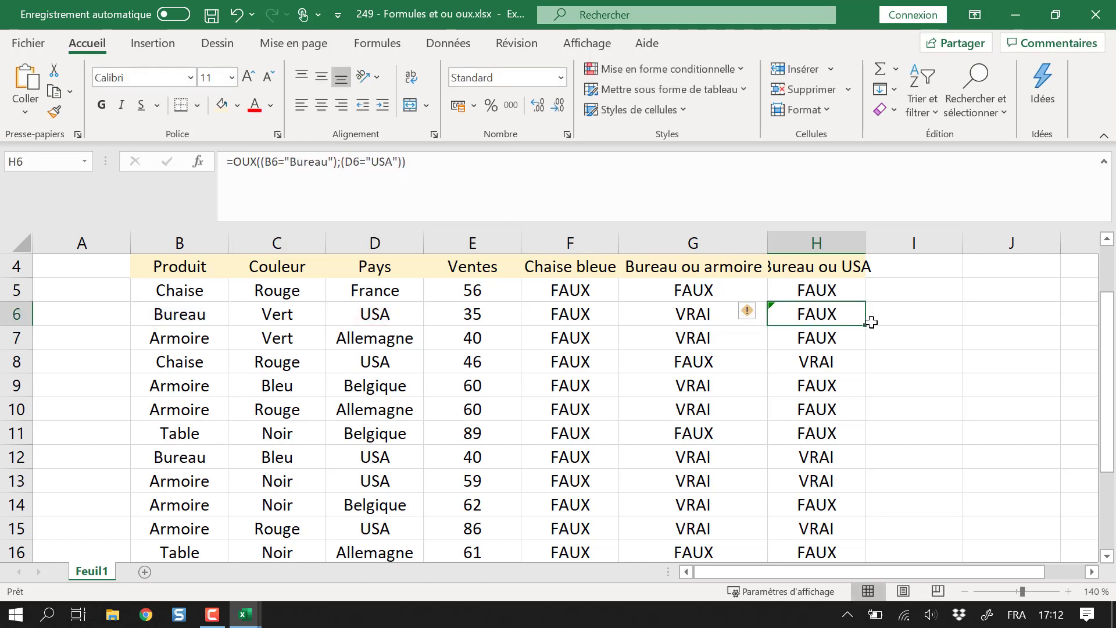
drag(868, 319, 858, 290)
click(850, 293)
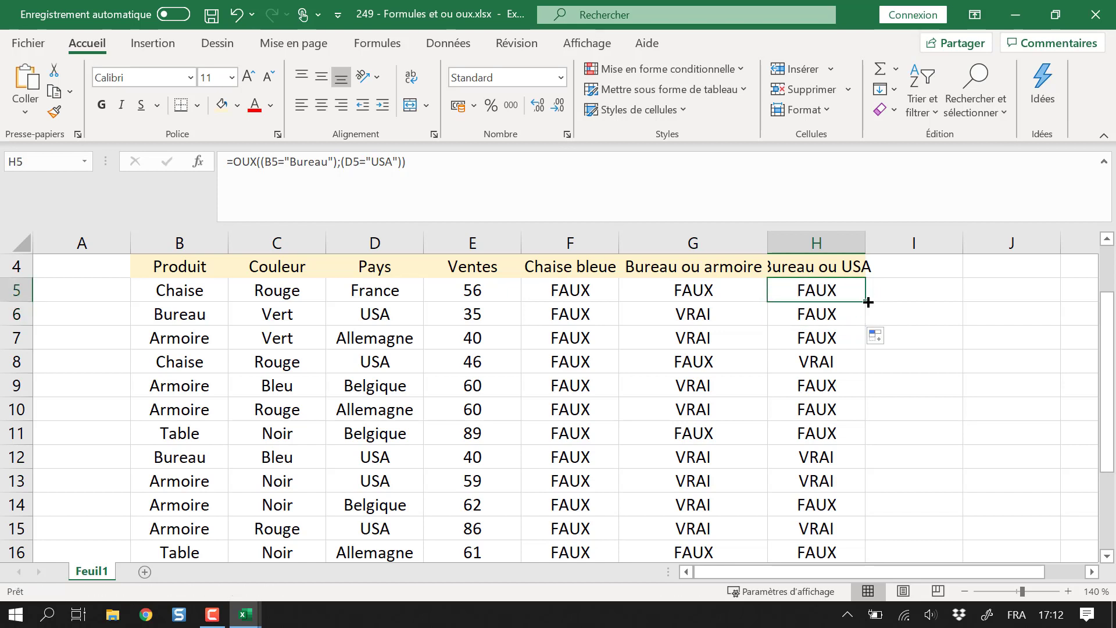
double_click(865, 301)
drag(833, 455, 192, 459)
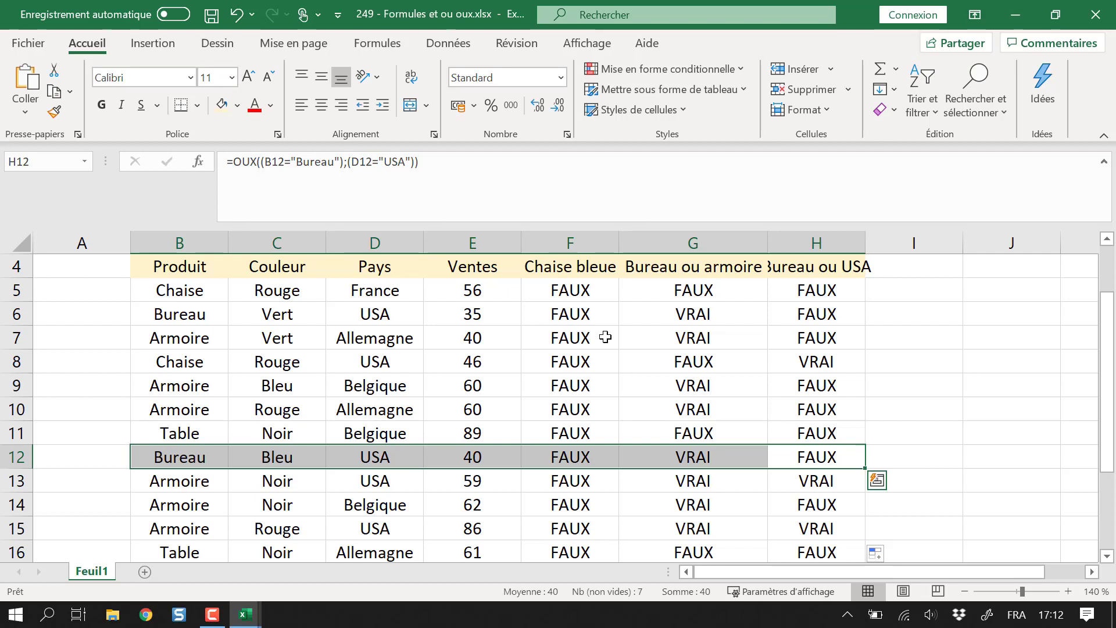
click(824, 276)
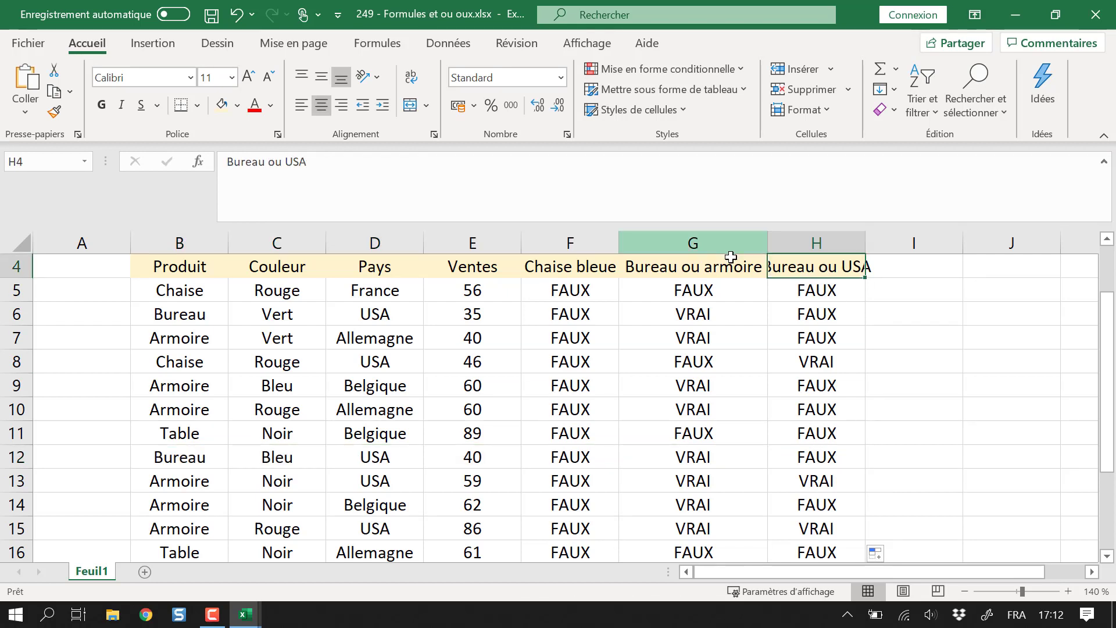
Review row 12 from Produit to Bureau ou USA, comparing its product and country with the OUX result.
drag(820, 410, 825, 433)
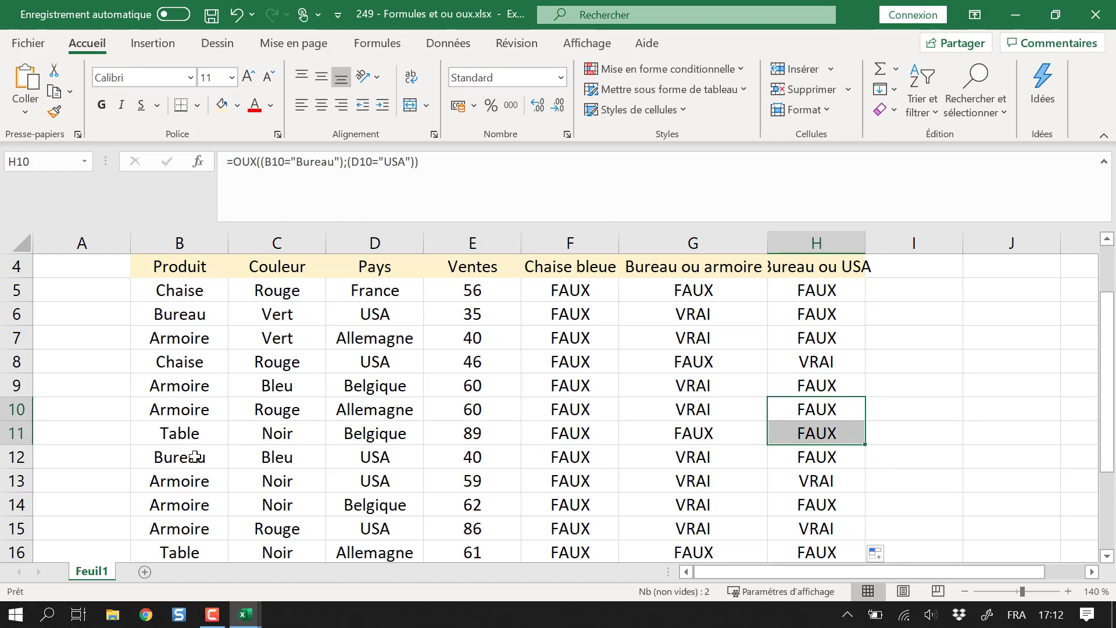
drag(195, 457, 834, 451)
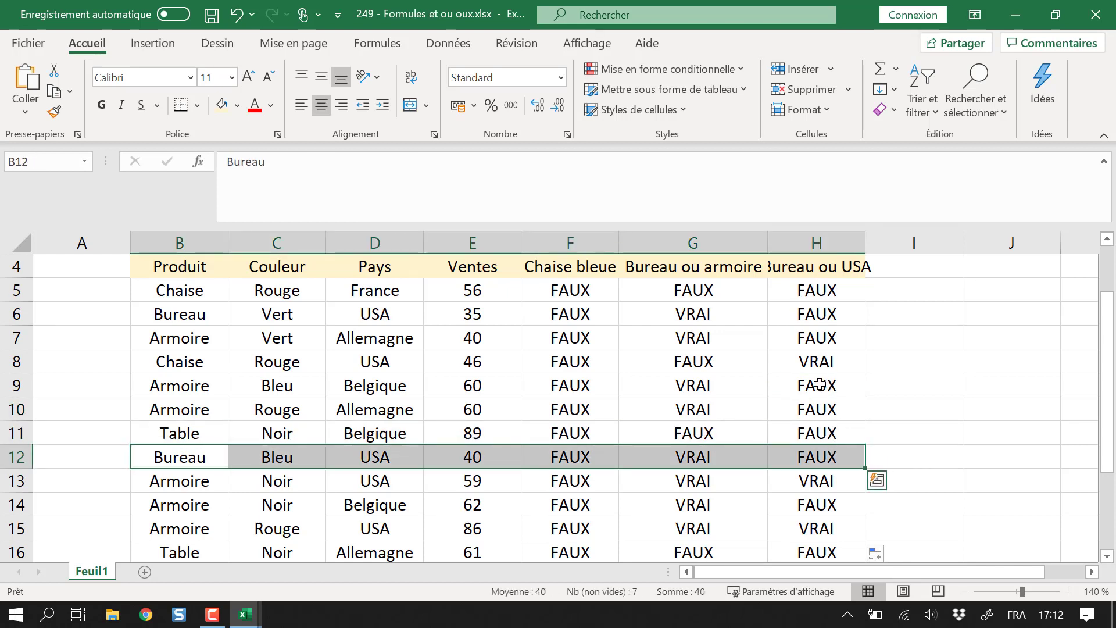
scroll(791, 340, up, 1)
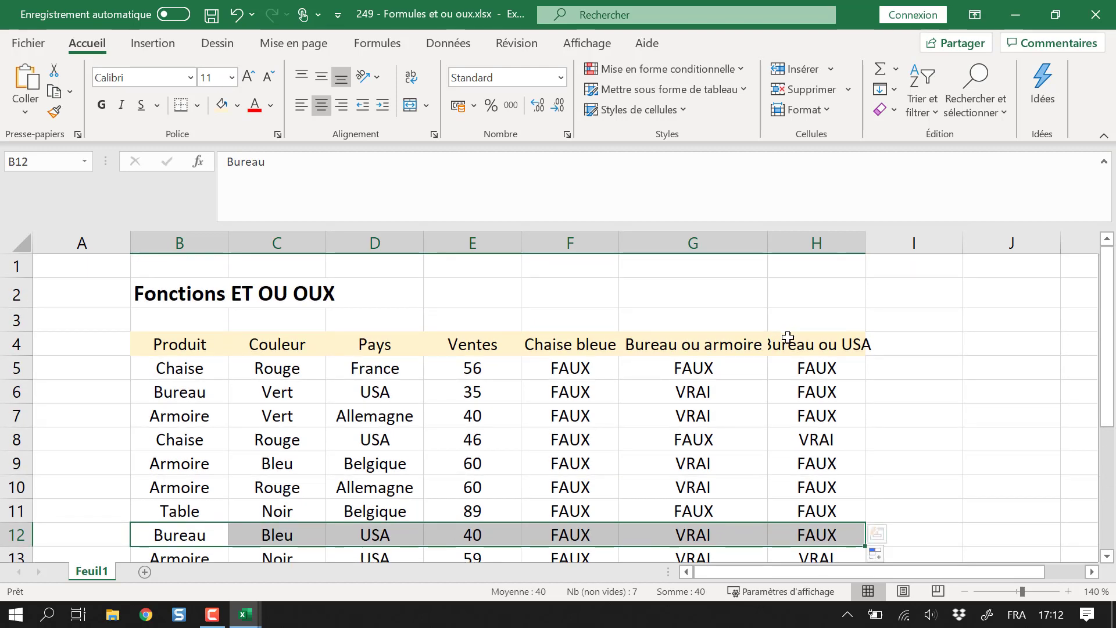
scroll(789, 356, down, 1)
scroll(790, 358, up, 1)
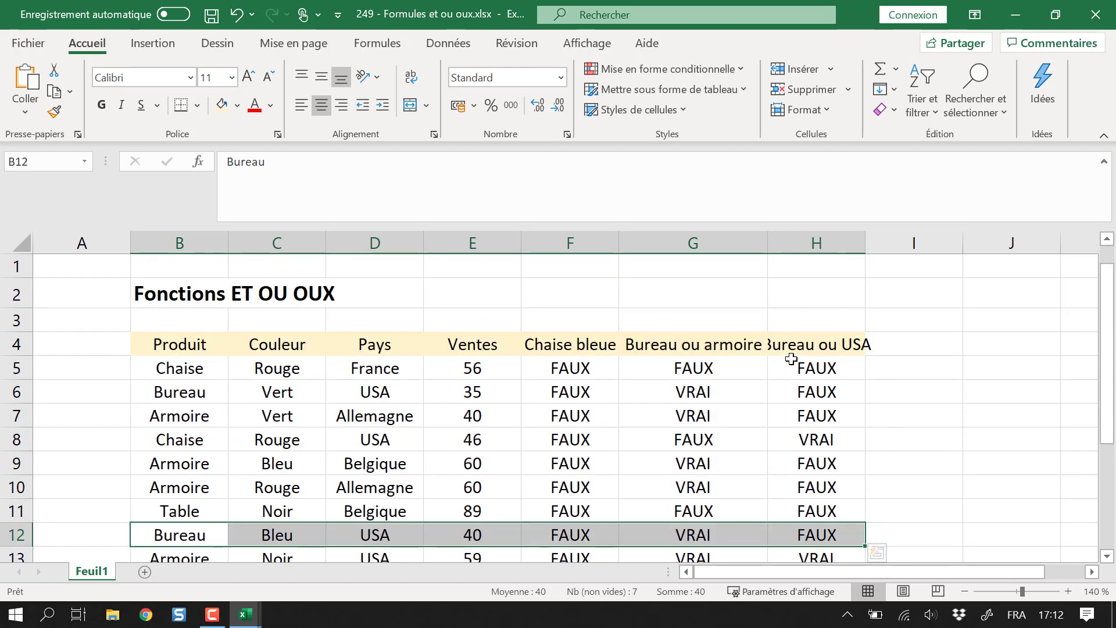
Review the ET, OU and OUX formulas in F5, G5 and H5 against their column headers in row 4.
click(615, 371)
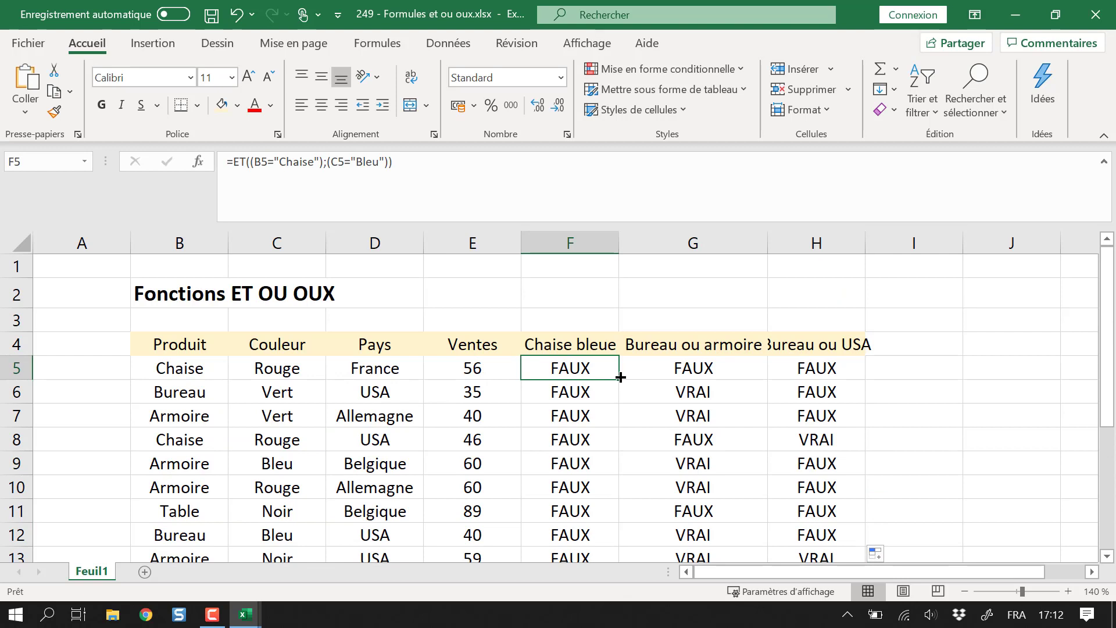
click(620, 377)
key(Right)
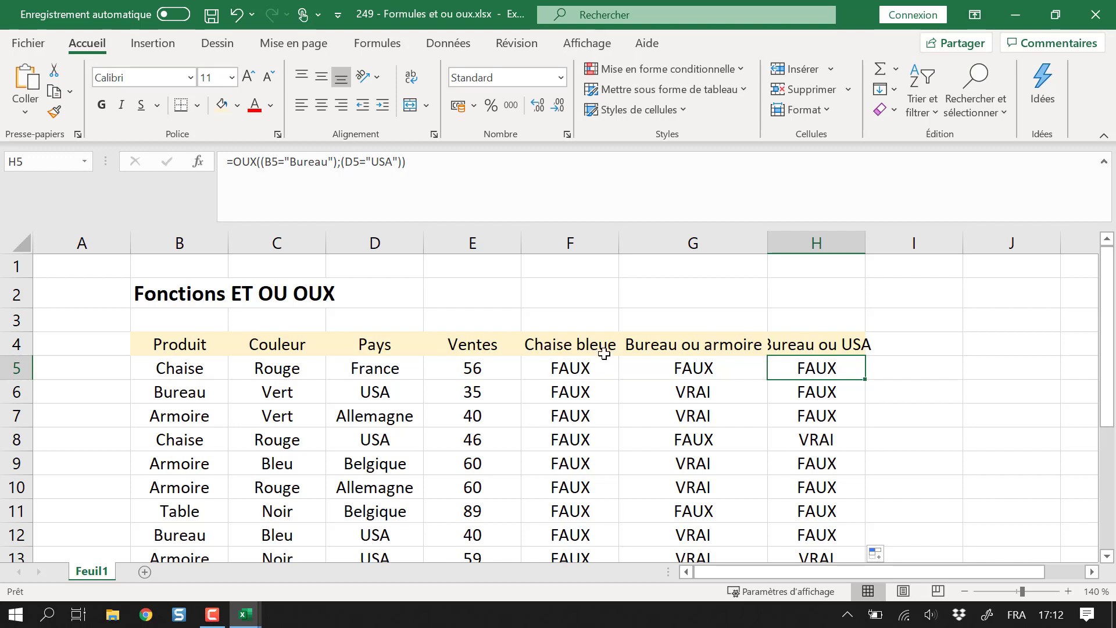
drag(607, 343, 825, 341)
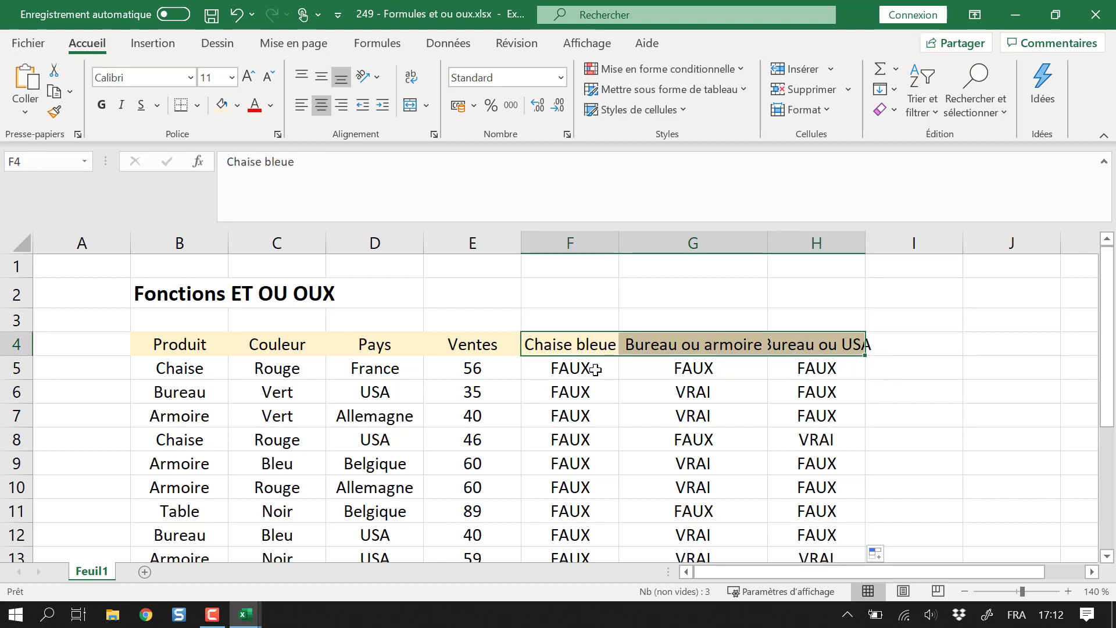
click(804, 433)
click(717, 368)
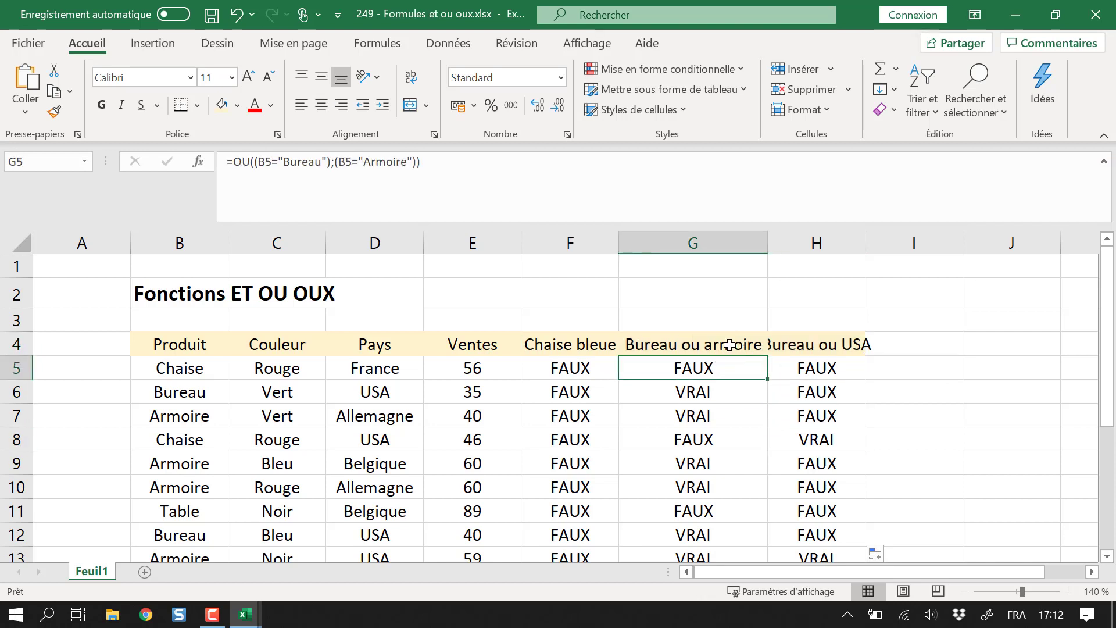
drag(905, 340, 900, 429)
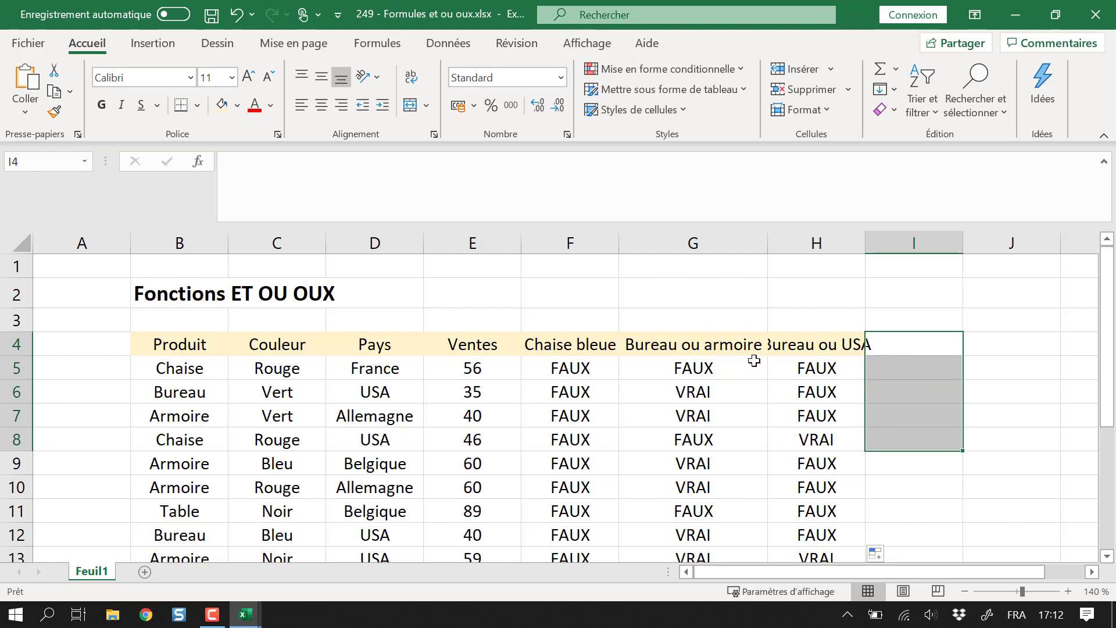
drag(174, 486, 416, 532)
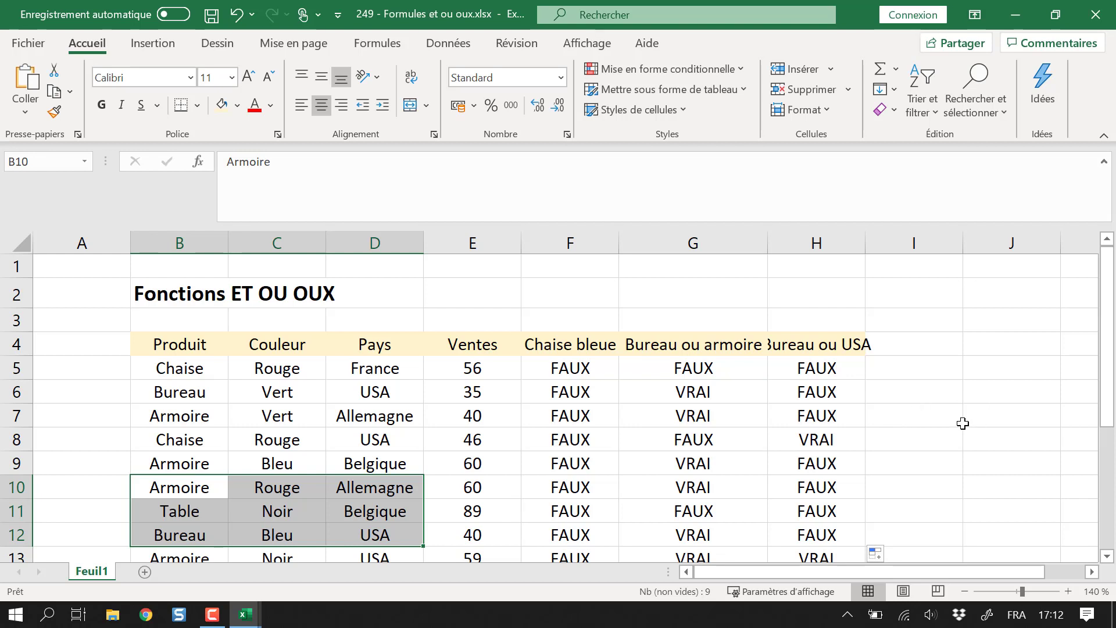
Save the workbook 249 - Formules et ou oux.xlsx, leaving an empty cell beside the table selected.
click(946, 433)
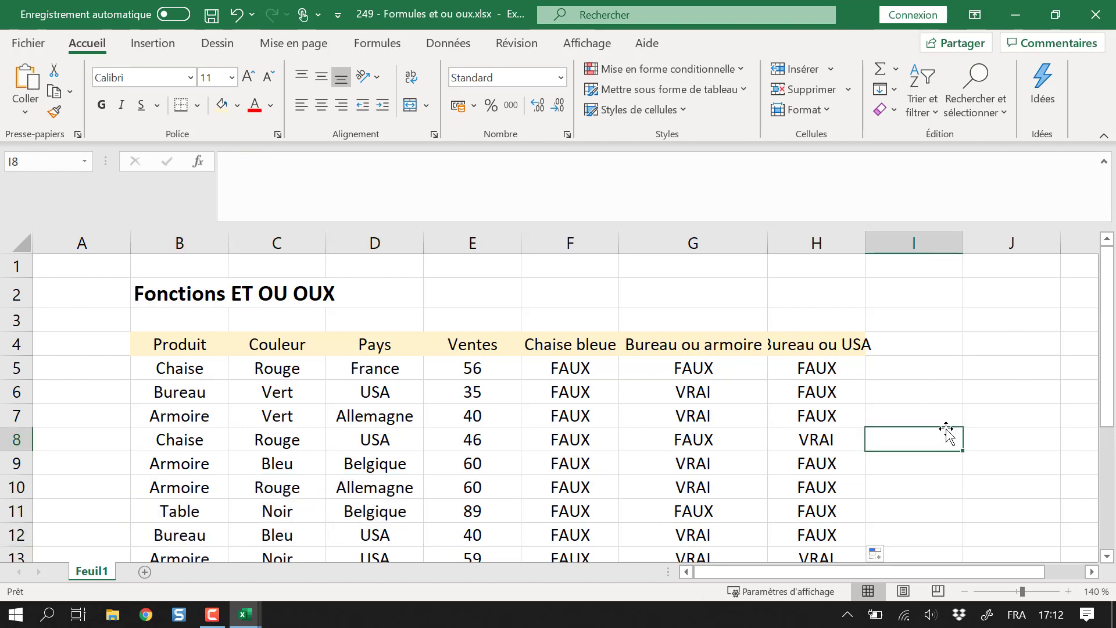
key(ctrl+s)
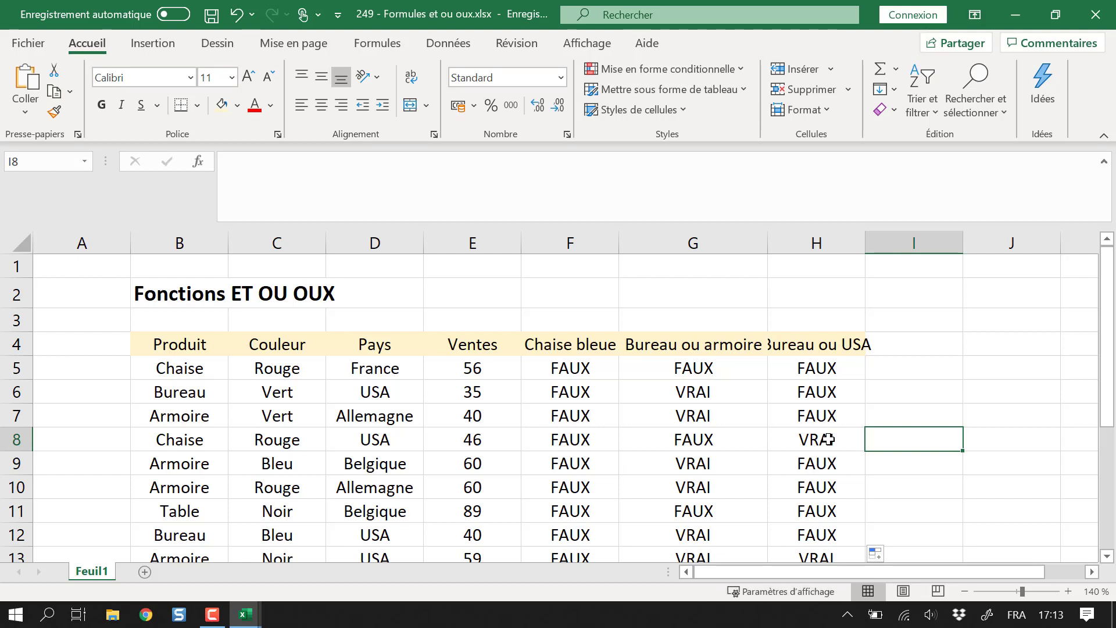
click(913, 386)
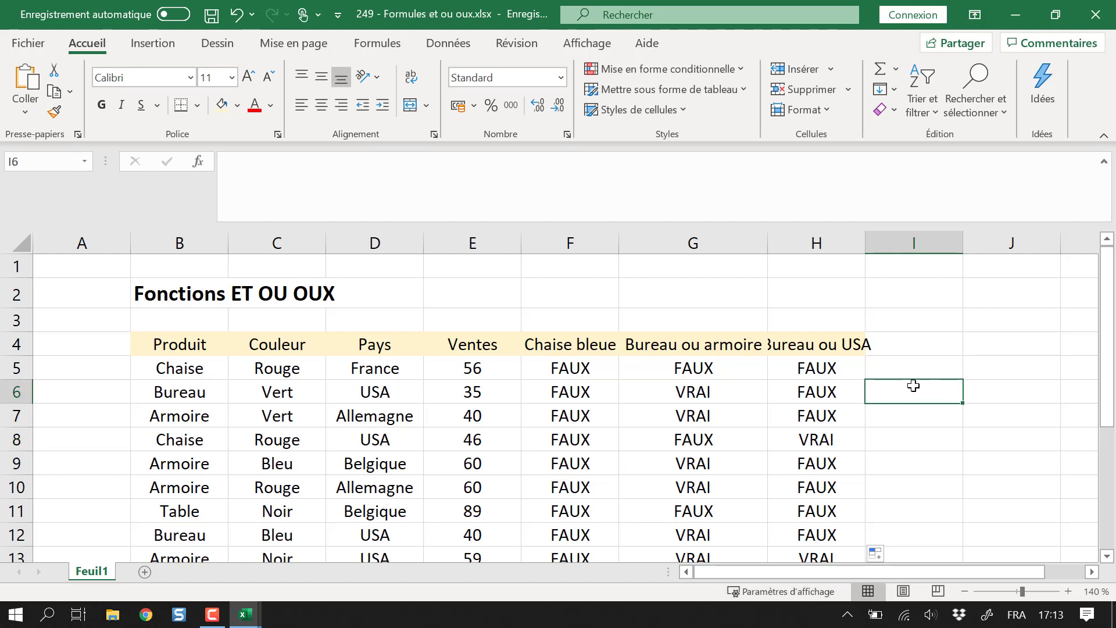